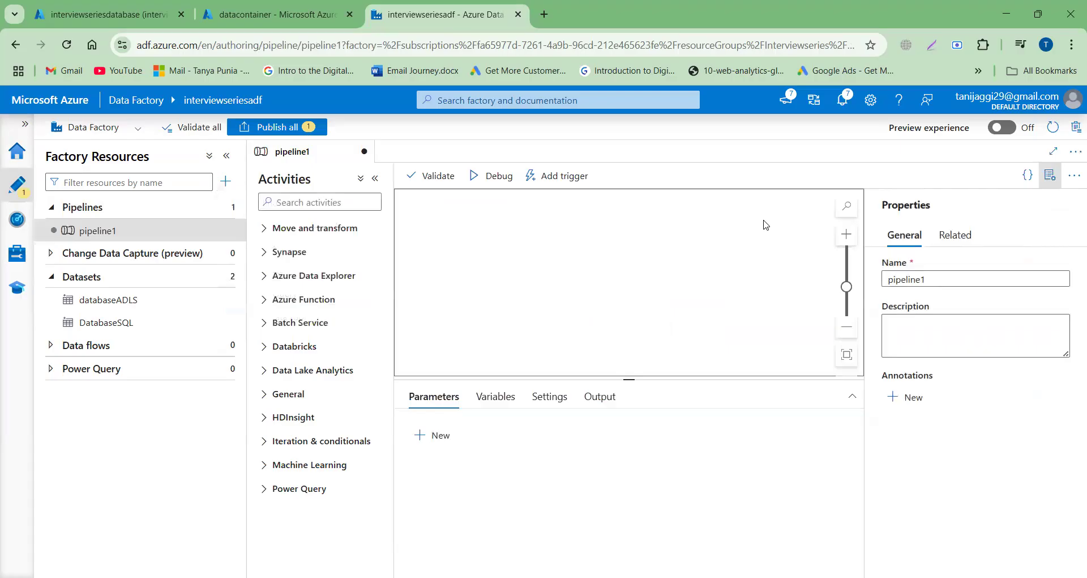
Find the Lookup activity and add it to the pipeline1 canvas.
left_click(1050, 175)
left_click(334, 198)
type("look")
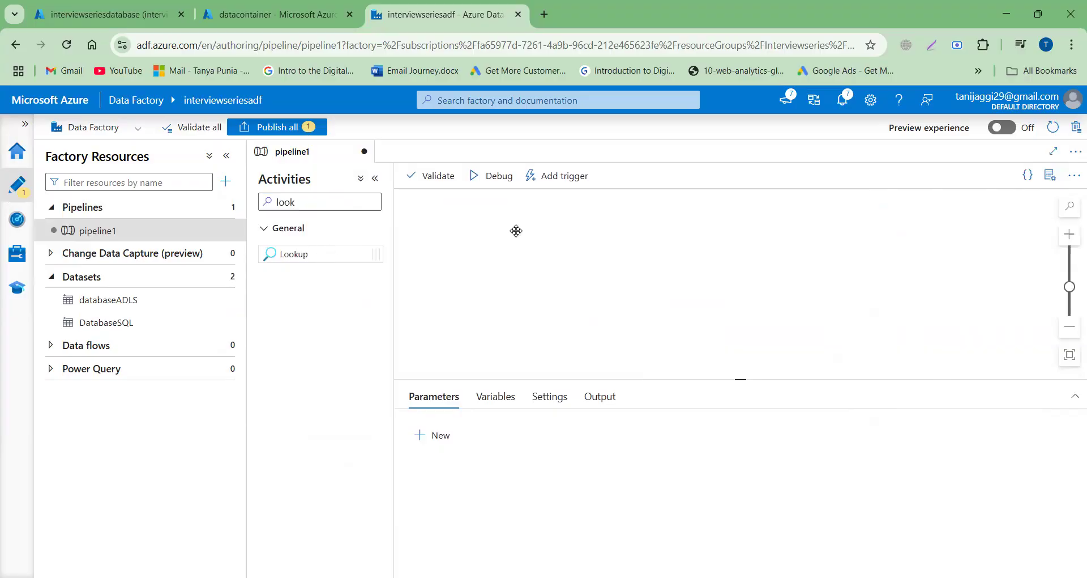
left_click_drag(516, 230, 516, 231)
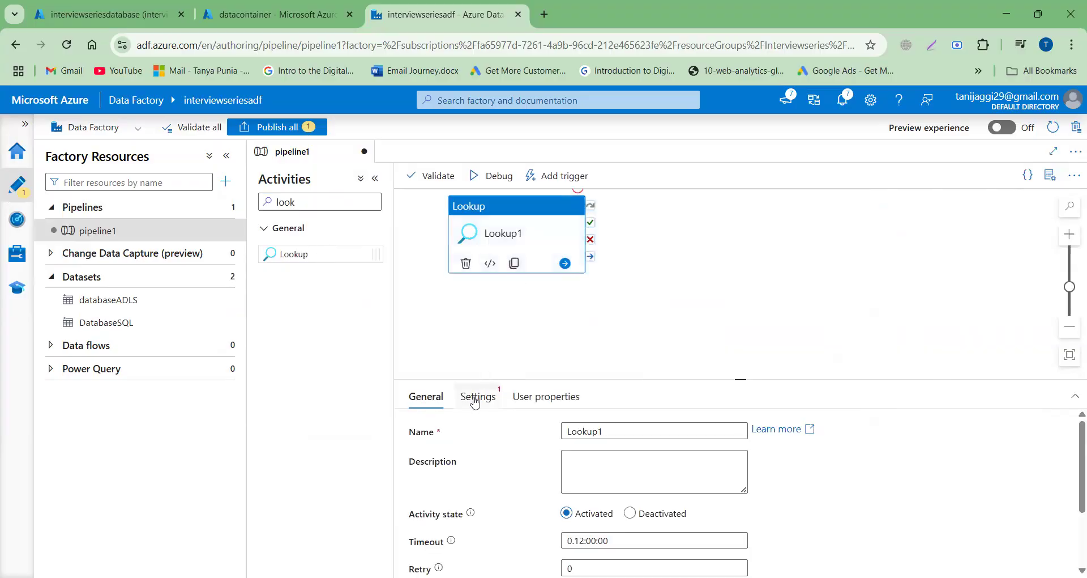
Rename the Lookup activity as multipletableslookup.
left_click(602, 430)
double_click(608, 432)
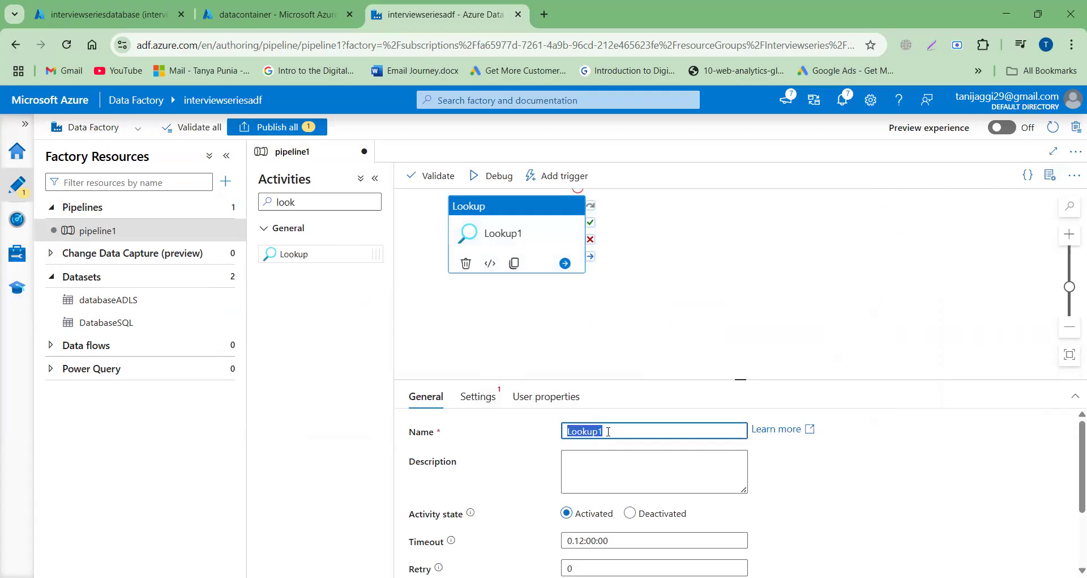
type("multipletableslook")
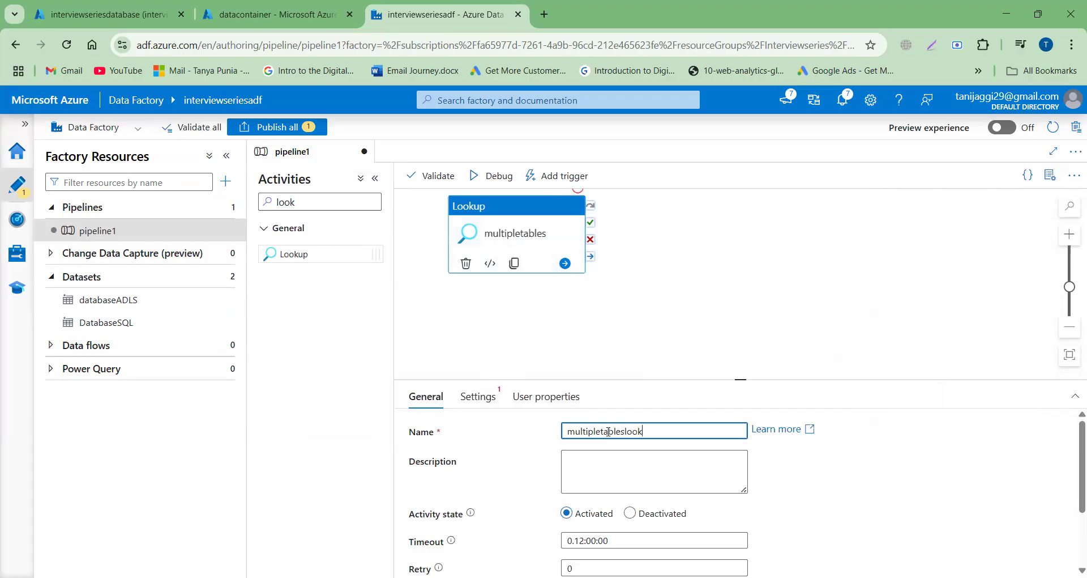
type("up")
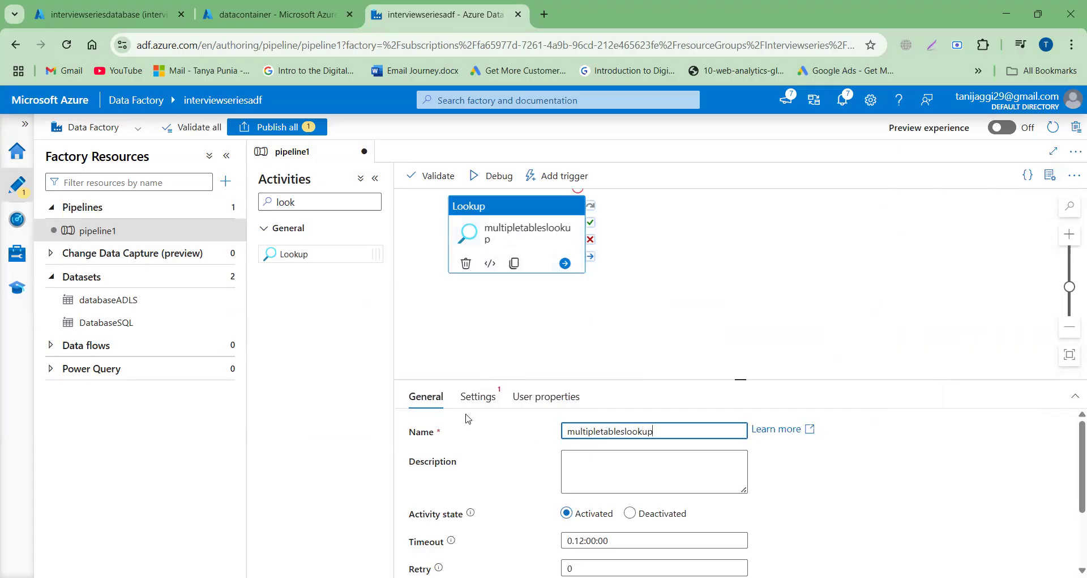
Set the Lookup's source dataset to DatabaseSQL and turn off First row only.
left_click(475, 398)
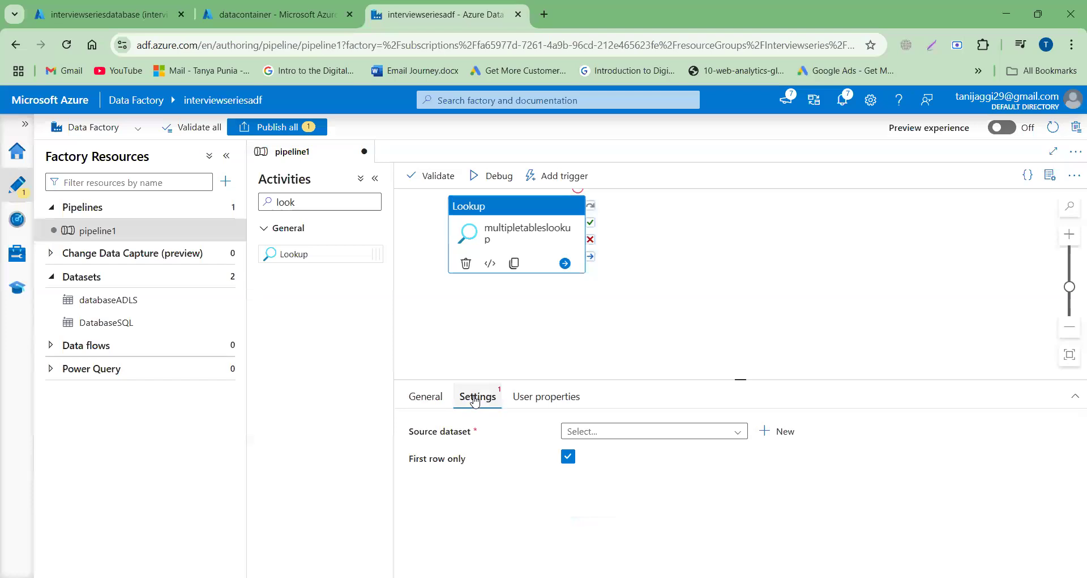
left_click(740, 433)
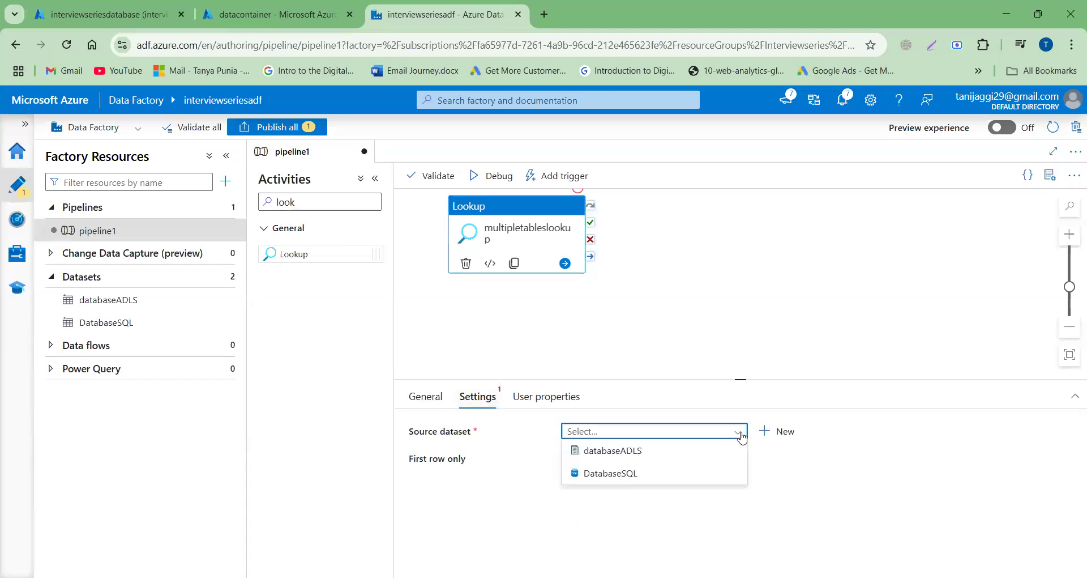
left_click(648, 475)
scroll(651, 470, "down", 1)
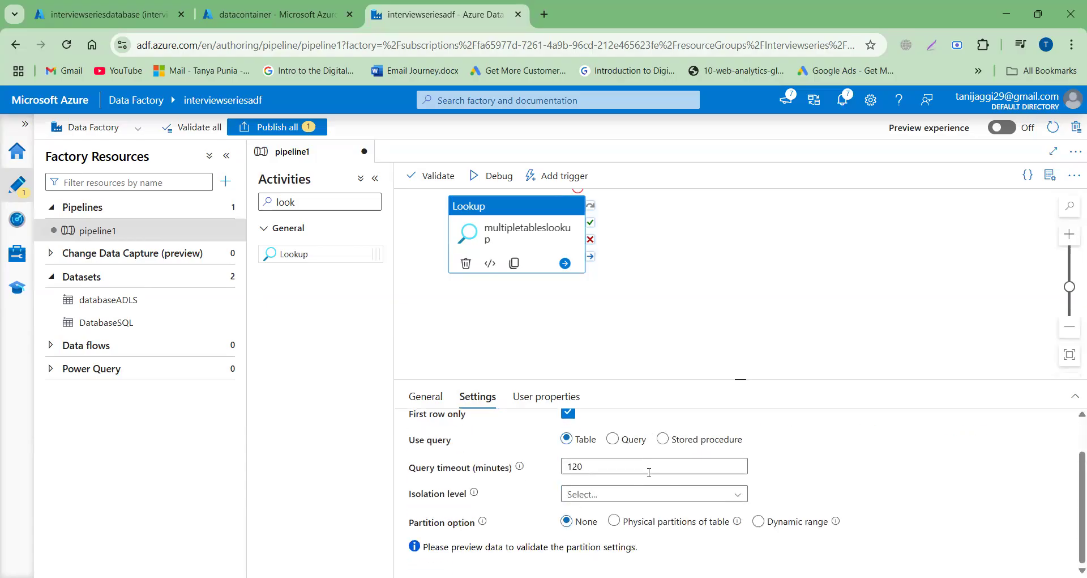
left_click(569, 413)
scroll(651, 475, "up", 1)
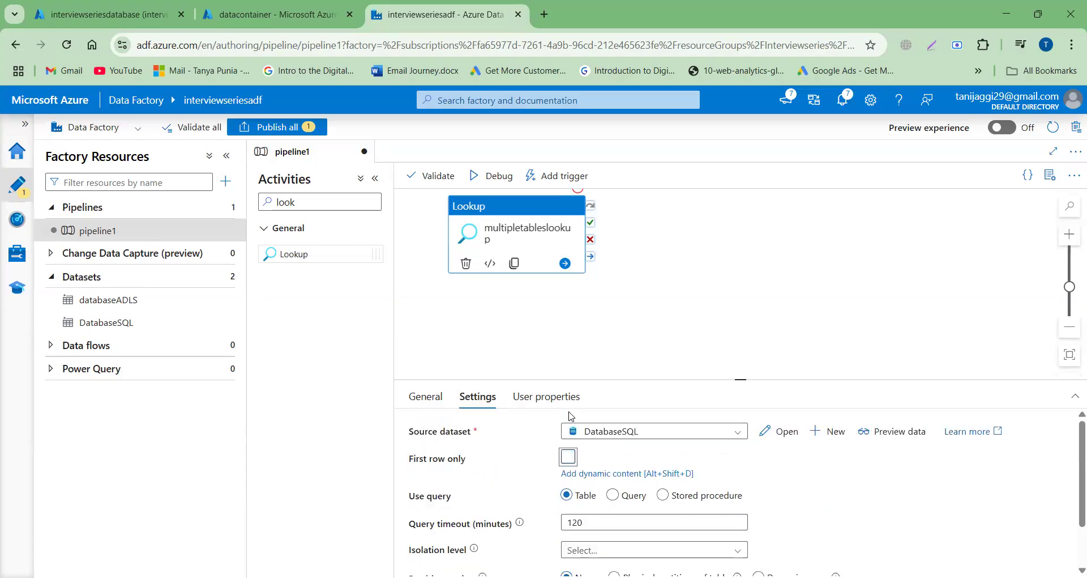
Make the Lookup use a query and begin it with "Select Table_Schema, Table_Name From information_Schema.Tables".
scroll(651, 476, "down", 1)
left_click(617, 463)
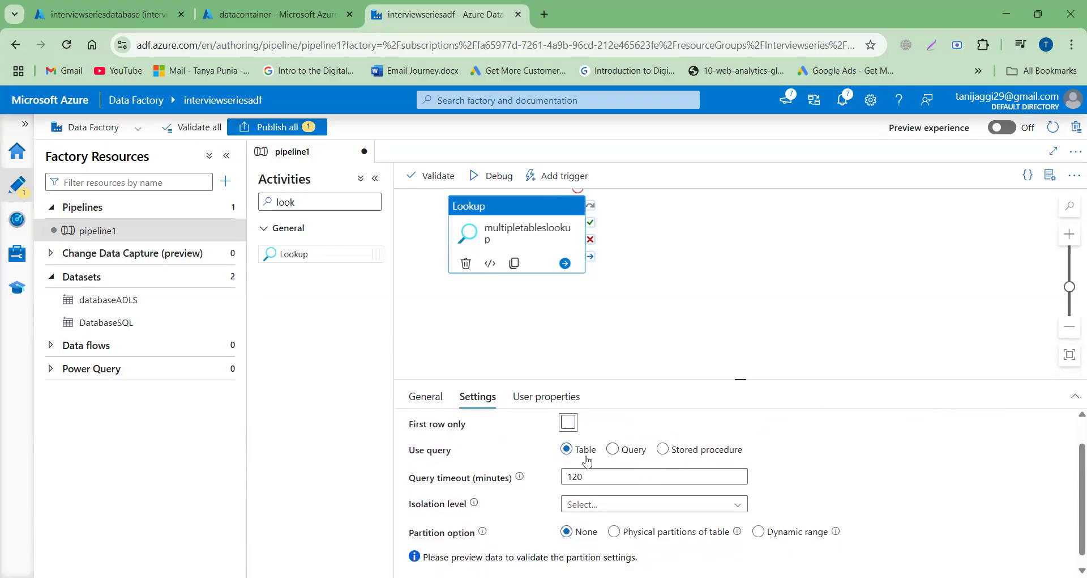
left_click(611, 450)
scroll(793, 420, "down", 2)
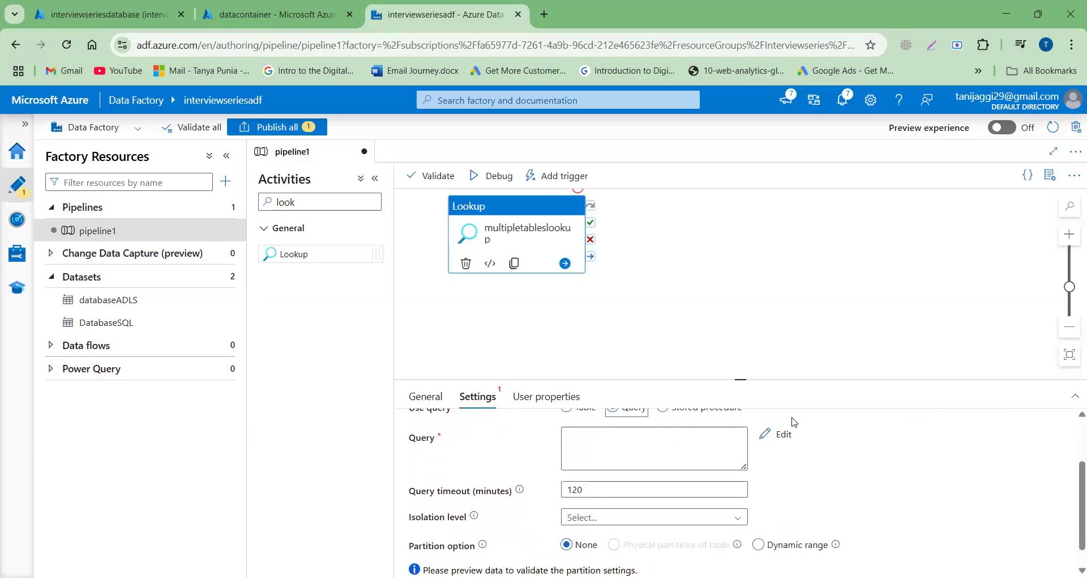
left_click(602, 437)
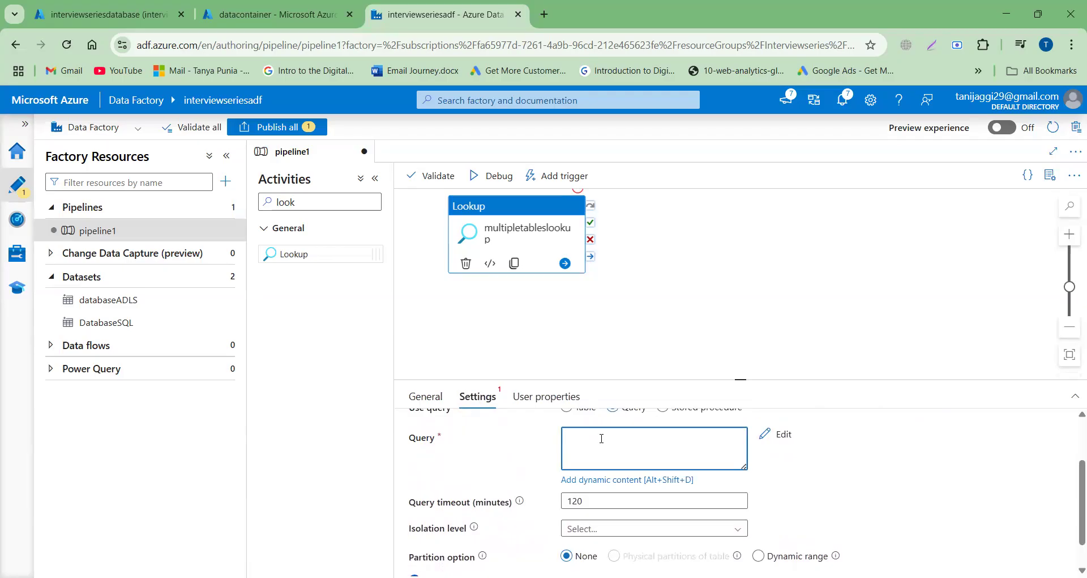
type("Sa")
key("BackSpace")
type("elect Table_Schema, Table_Name ")
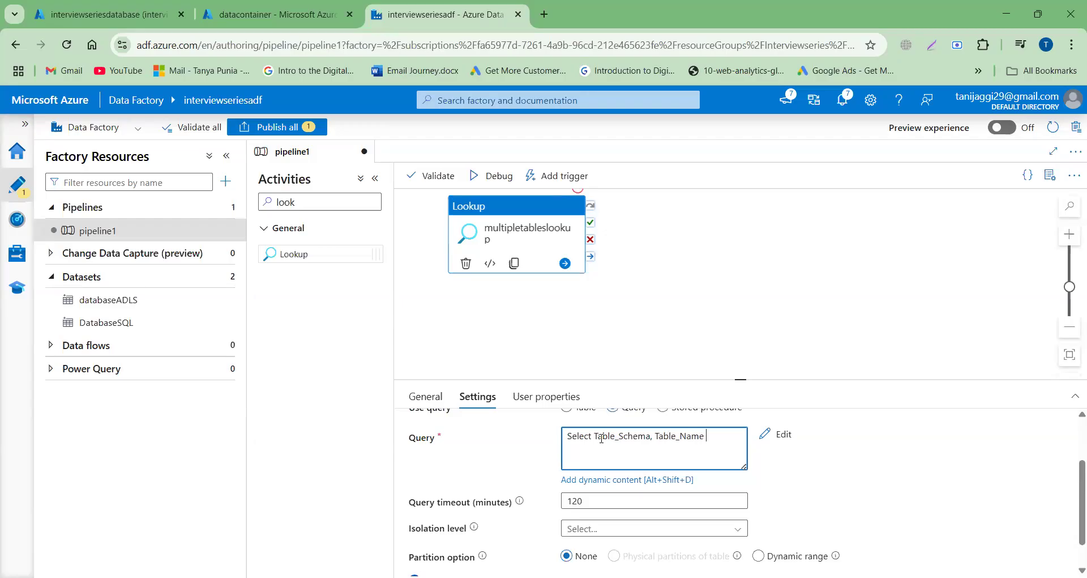
type("From information_Schema.Tables")
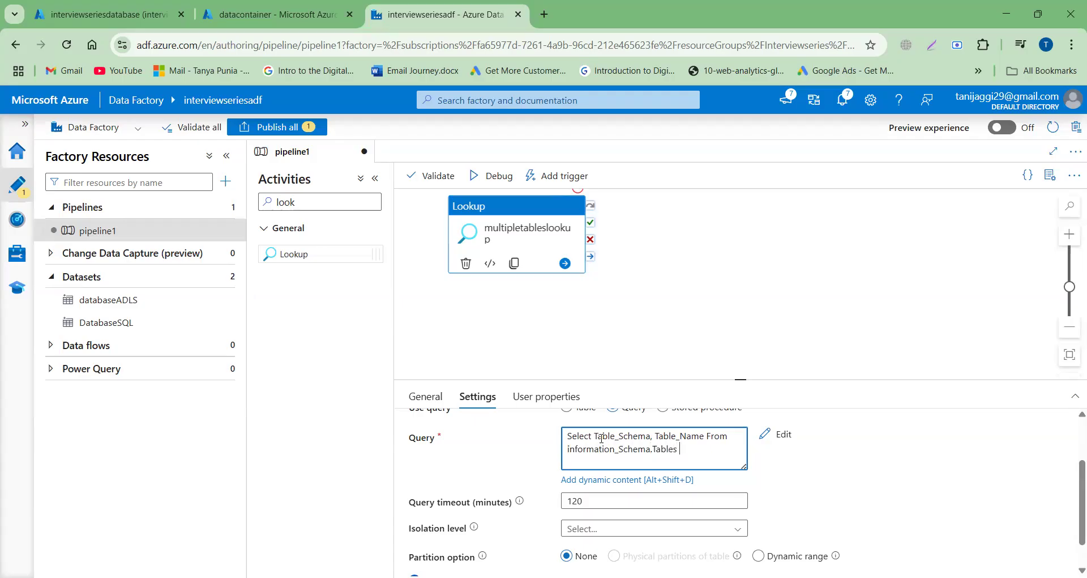
Extend the Lookup query with the filter "where Table_Type='Base Table' and Table_Schema ='SalesLT'".
type(" where ")
type("Table")
type("_Ty")
type("pe")
type("=")
type("'Base")
type(" Table'")
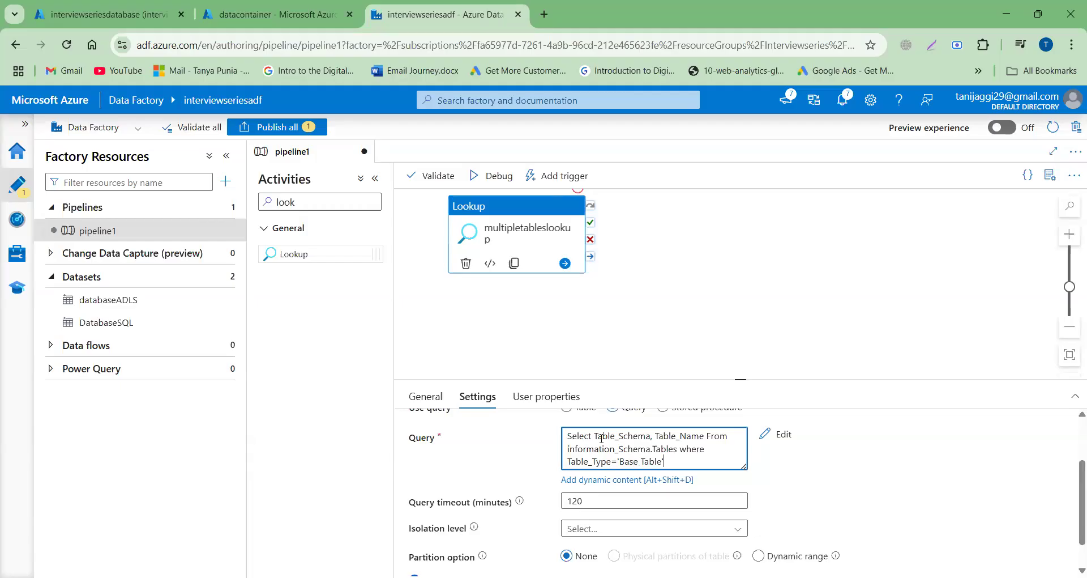
type(" and Table_A")
key("BackSpace")
type("Schema ='Sa")
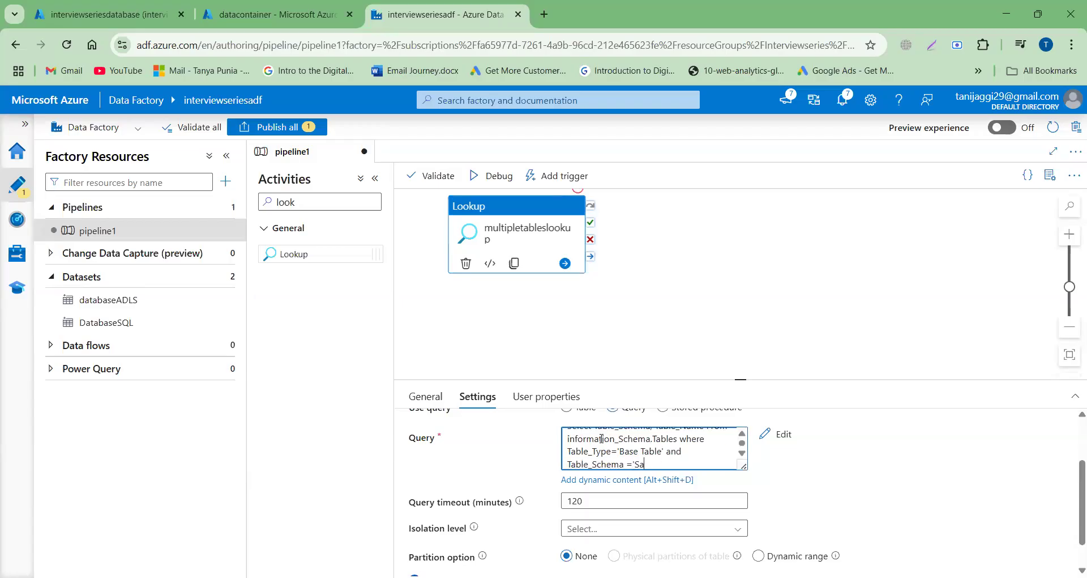
type("lesLT'")
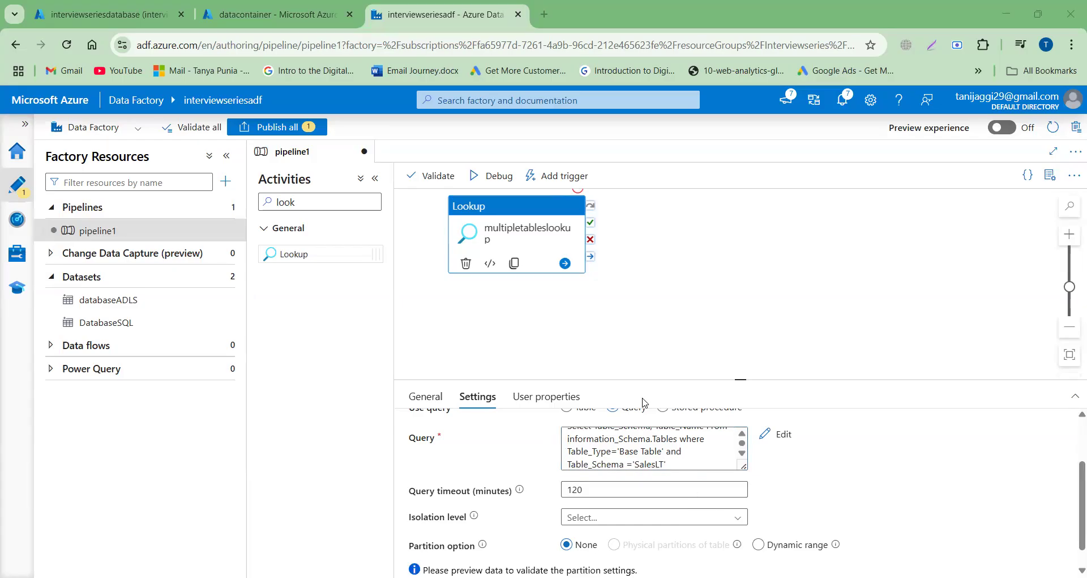
Run the pipeline in debug mode and refresh the run status until the Lookup activity finishes.
left_click(503, 176)
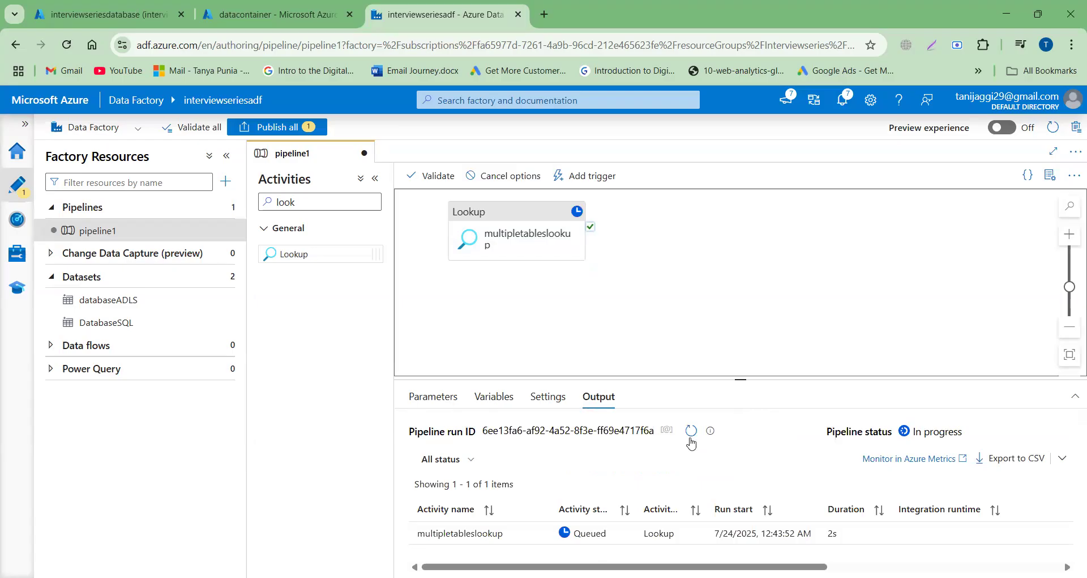
left_click(691, 431)
left_click(691, 431)
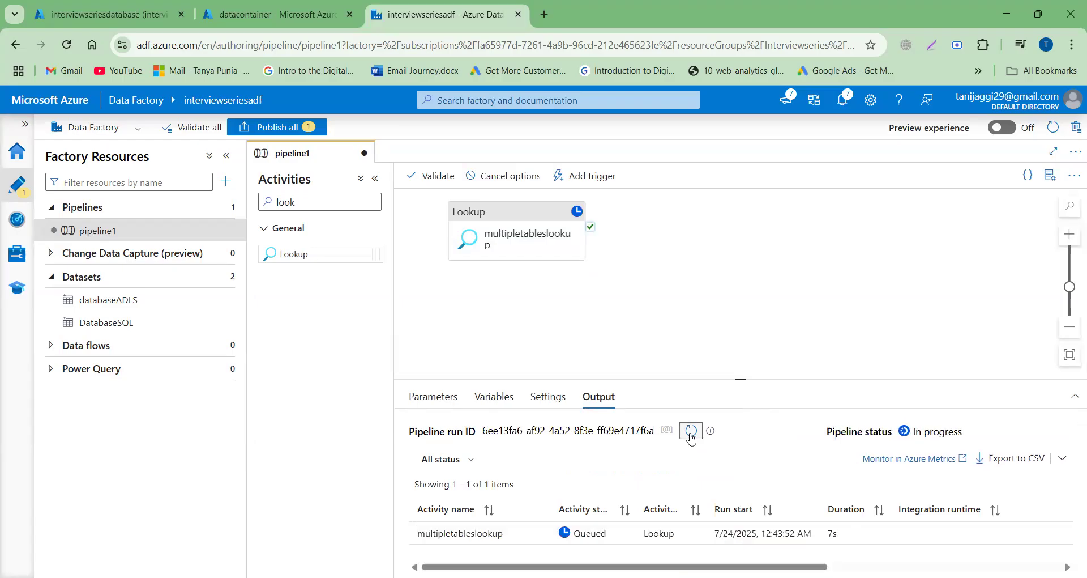
left_click(691, 432)
left_click(691, 432)
left_click(691, 431)
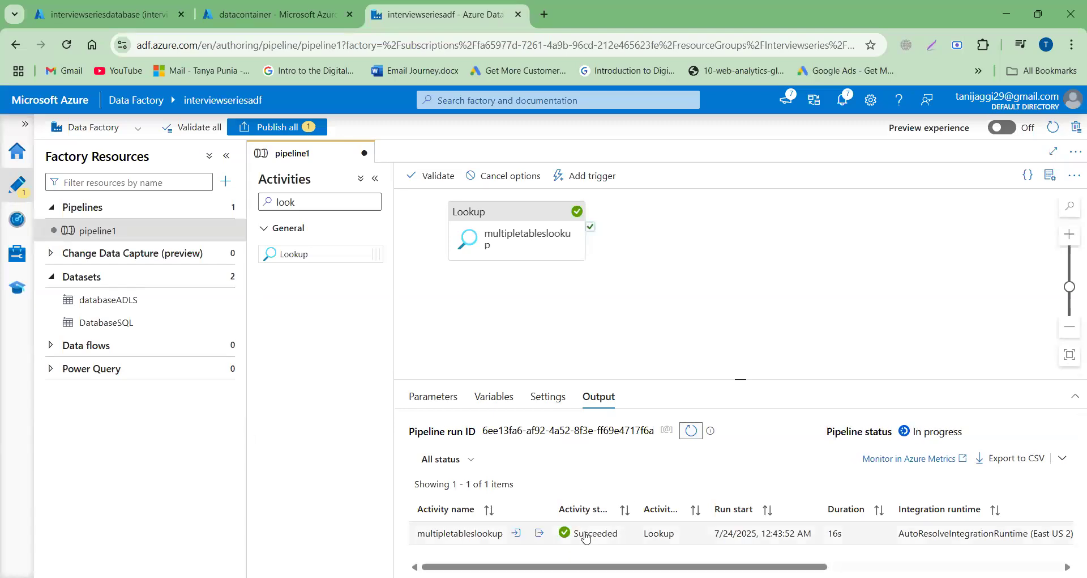
Examine the Lookup run's output for the schema and table name entries in its value array, closing the output when done.
left_click(540, 534)
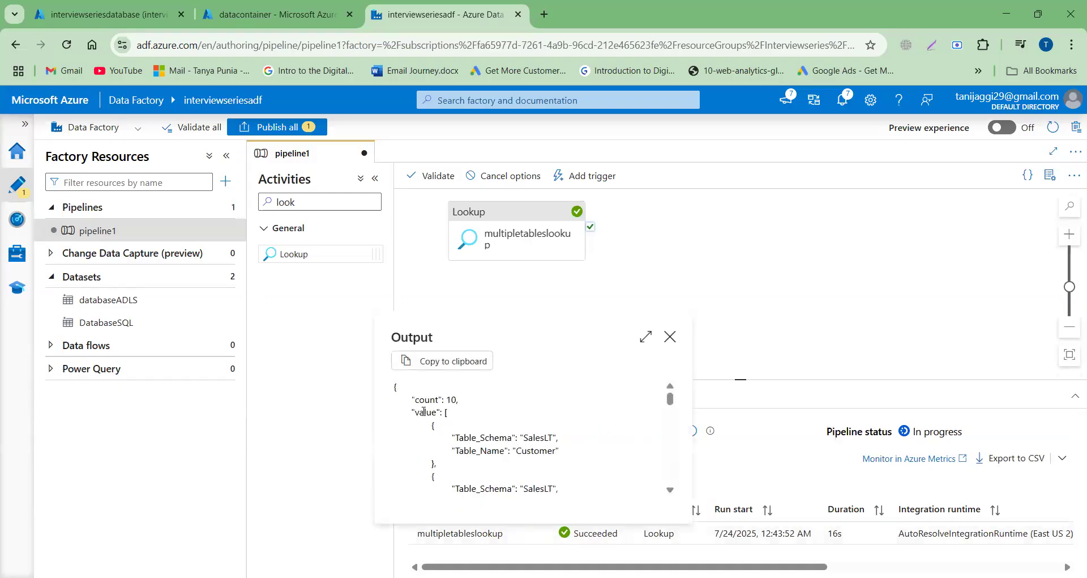
left_click_drag(416, 412, 440, 413)
scroll(456, 420, "down", 1)
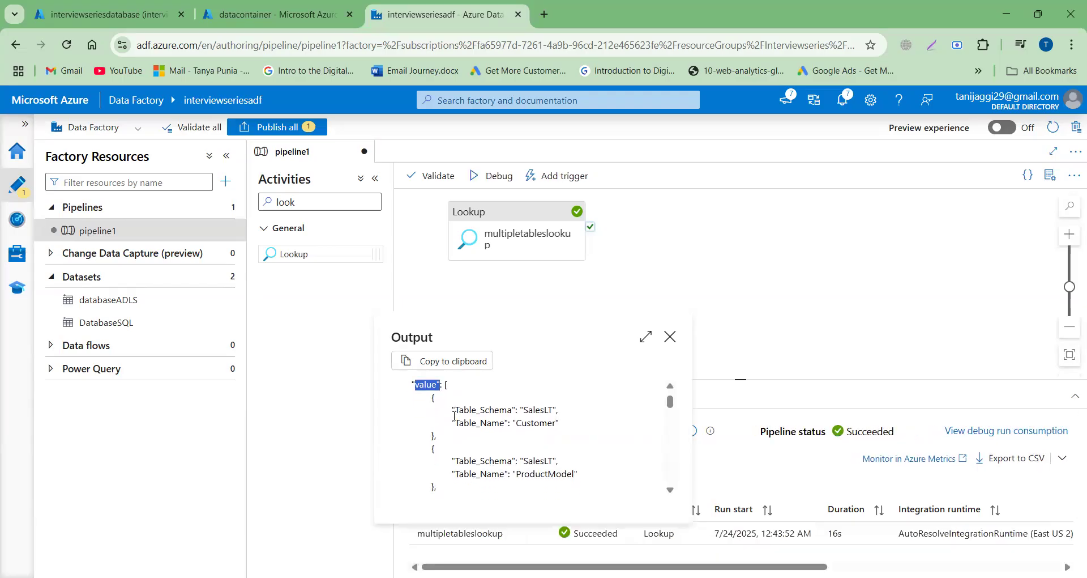
left_click_drag(455, 411, 512, 423)
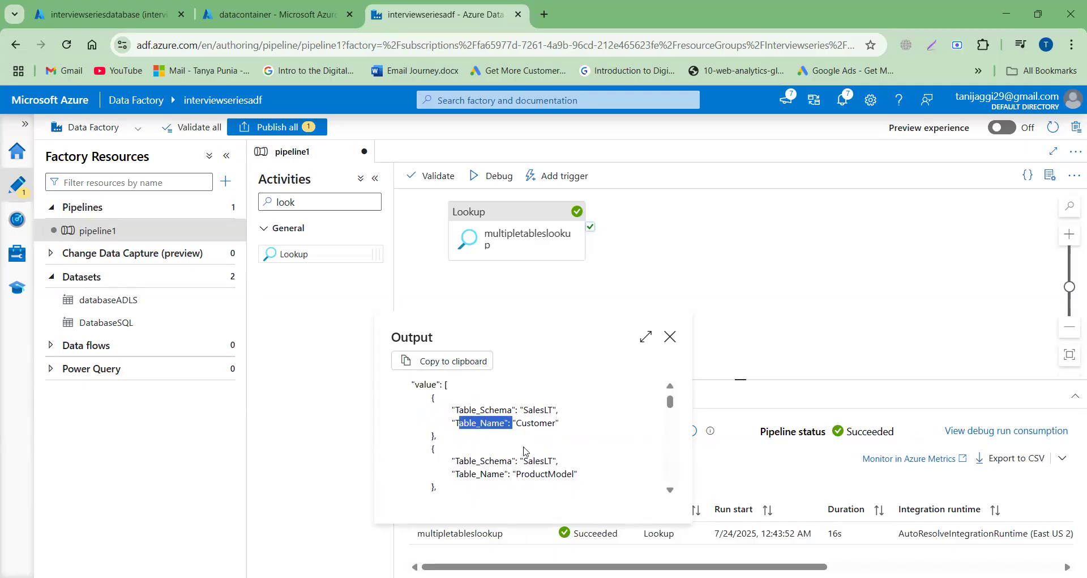
scroll(524, 451, "down", 8)
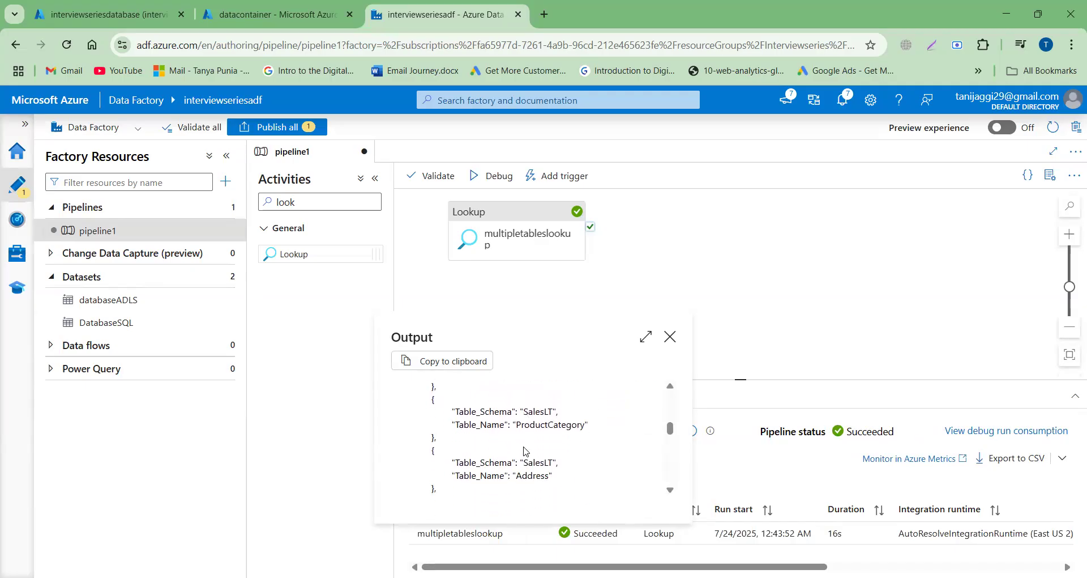
scroll(524, 449, "down", 1)
scroll(524, 450, "down", 1)
scroll(523, 449, "up", 5)
scroll(525, 447, "up", 5)
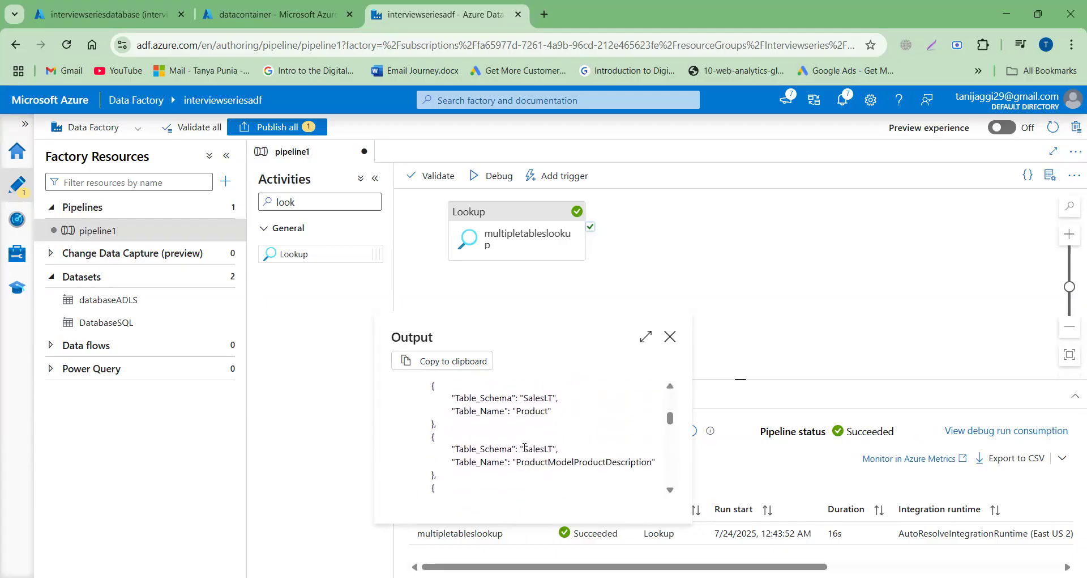
left_click_drag(459, 419, 512, 418)
scroll(672, 342, "up", 1)
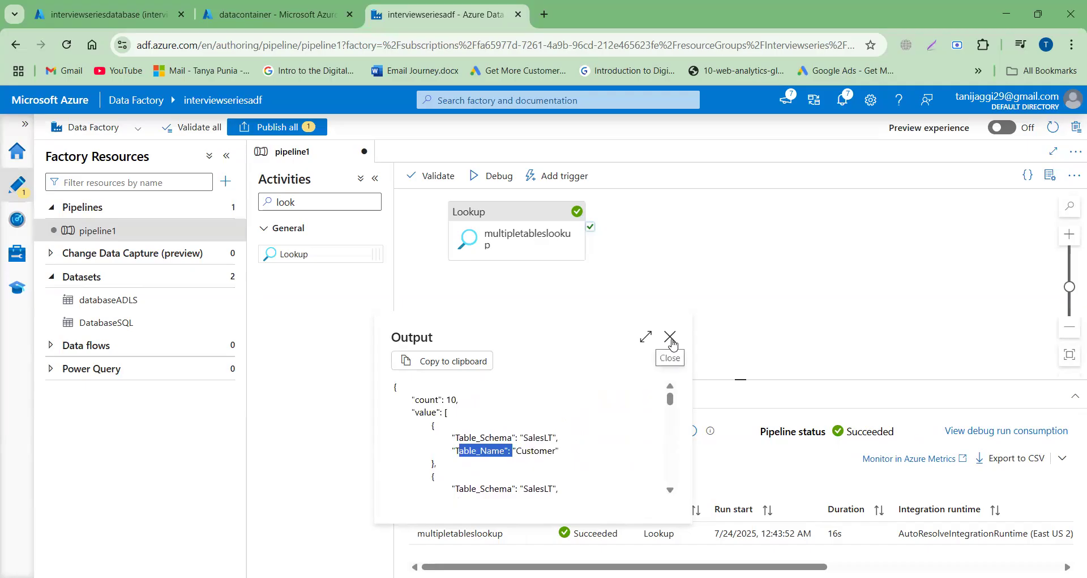
left_click(670, 338)
Add a ForEach activity beside the Lookup and connect the Lookup to it on completion.
double_click(304, 200)
type("f")
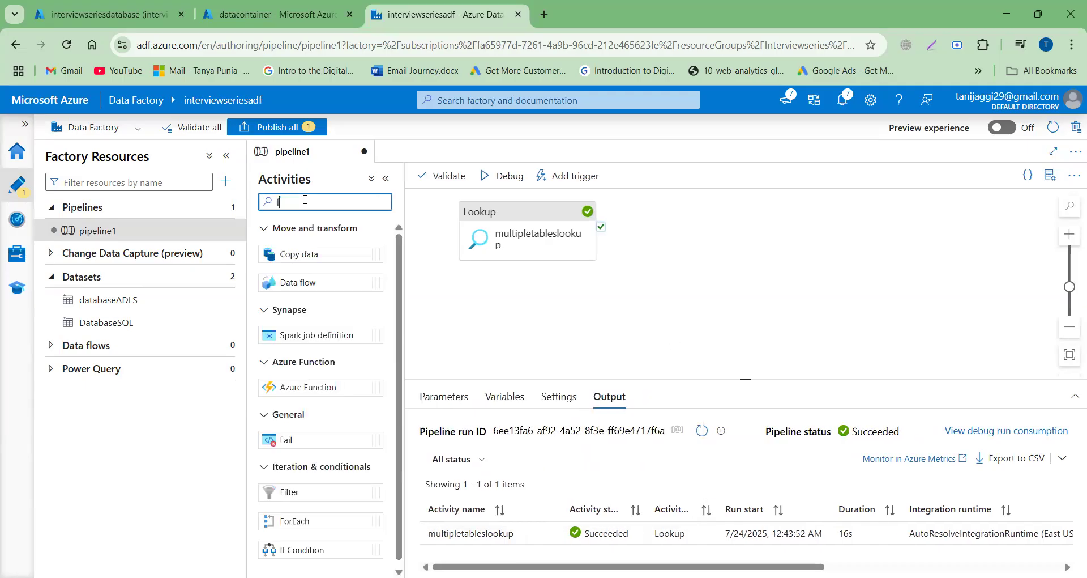
type("or")
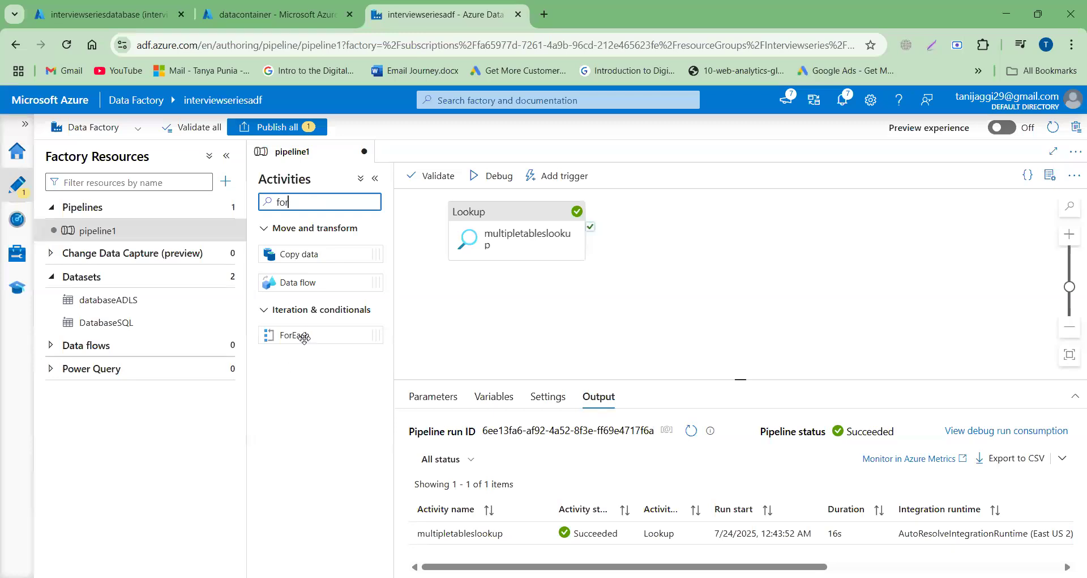
left_click_drag(306, 333, 608, 250)
left_click(566, 226)
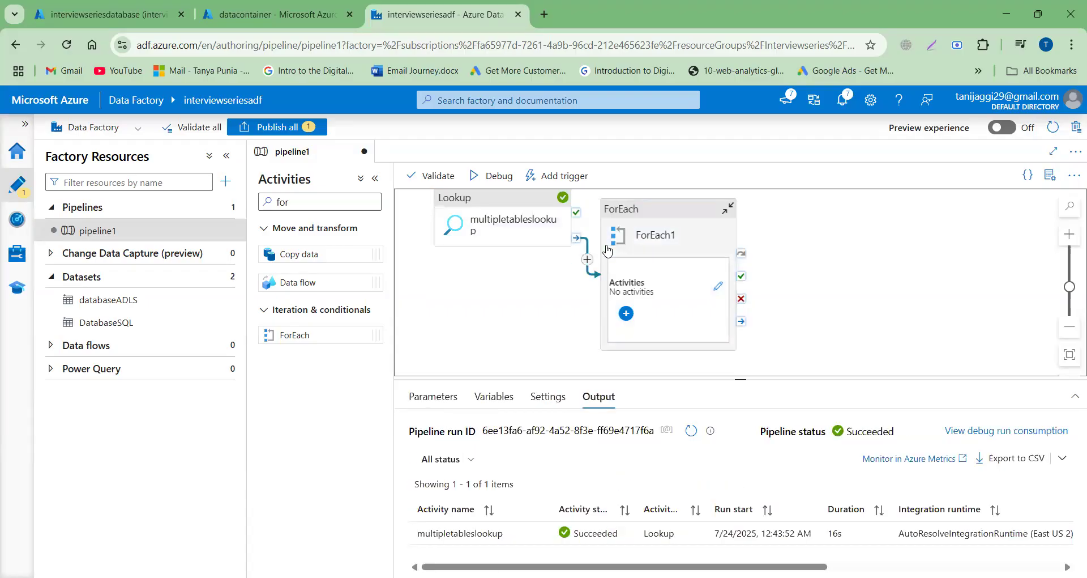
left_click(669, 232)
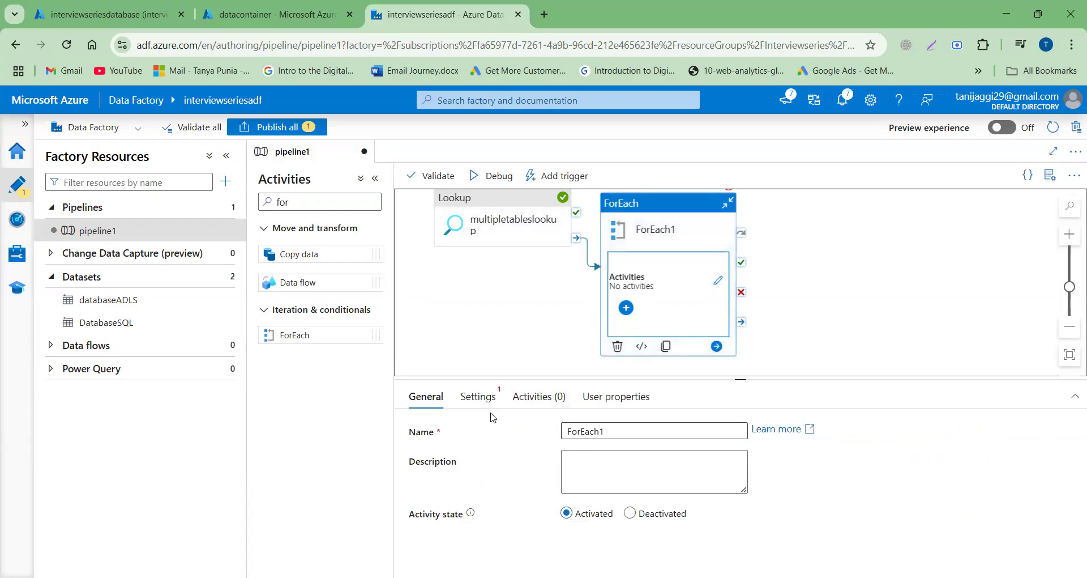
left_click(479, 400)
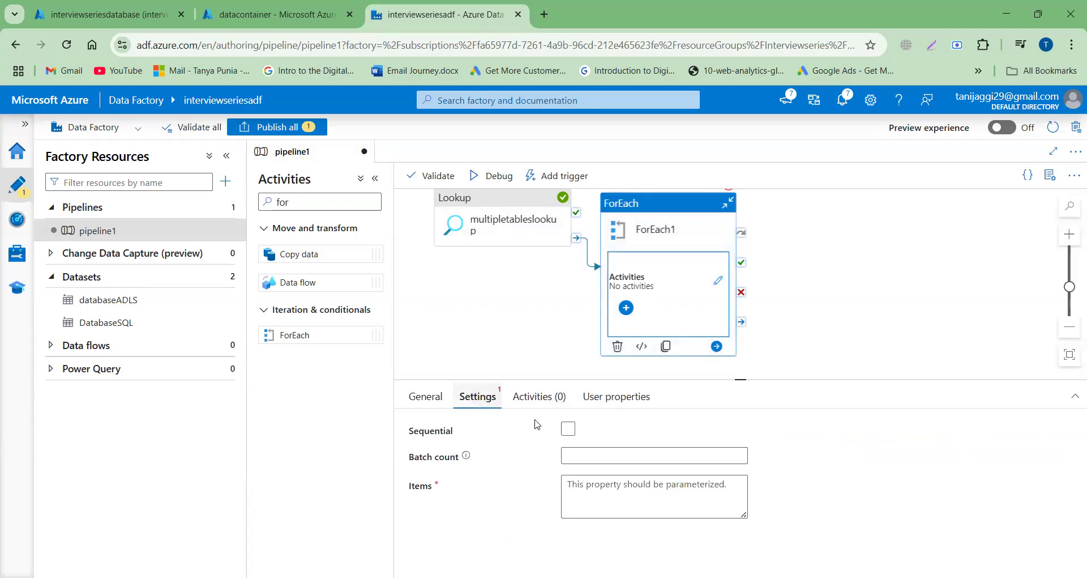
left_click(574, 434)
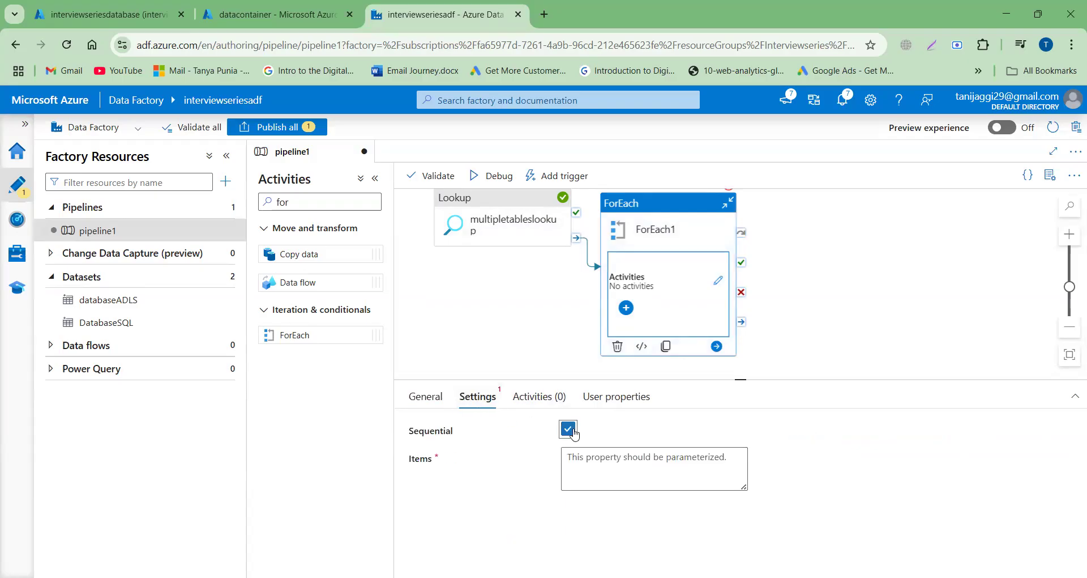
left_click(592, 464)
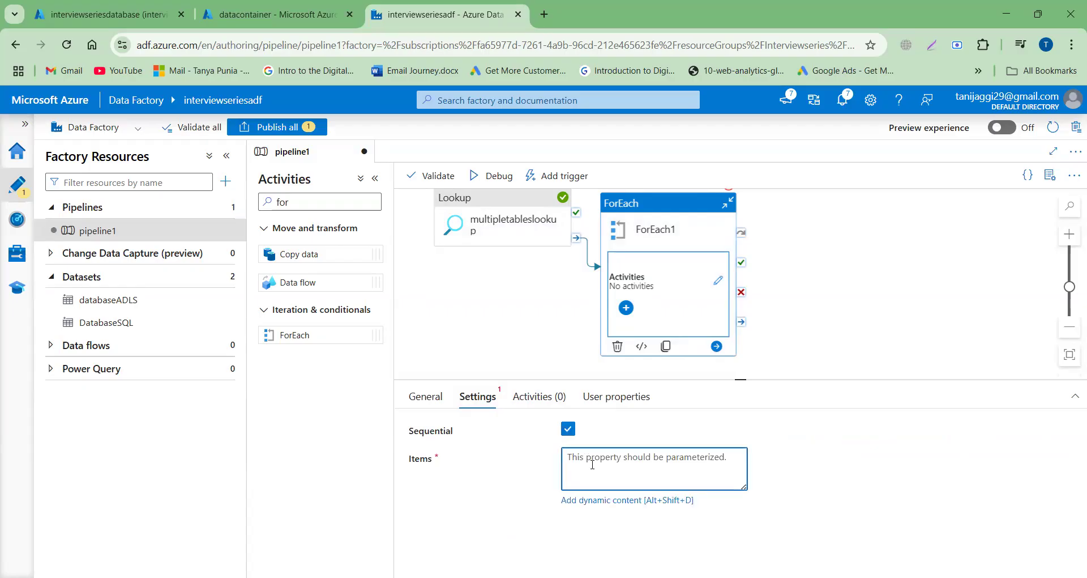
left_click(591, 504)
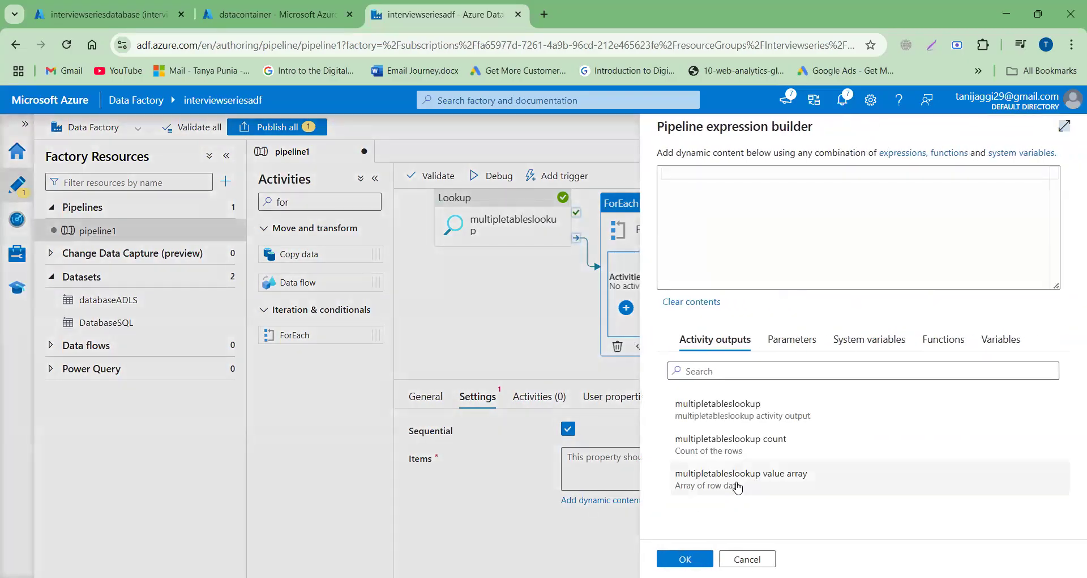
left_click(737, 486)
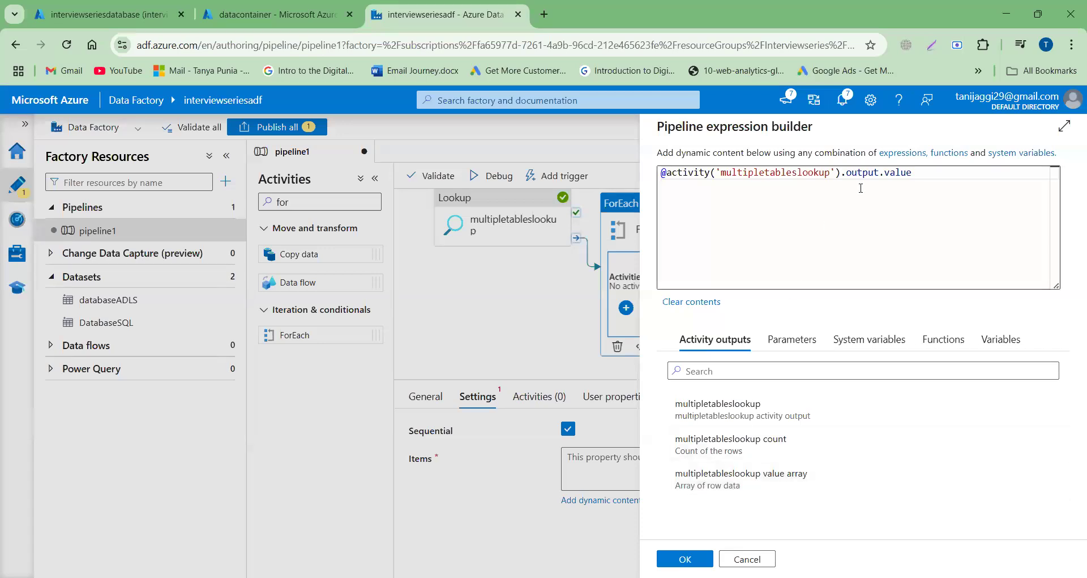
mouse_move(915, 174)
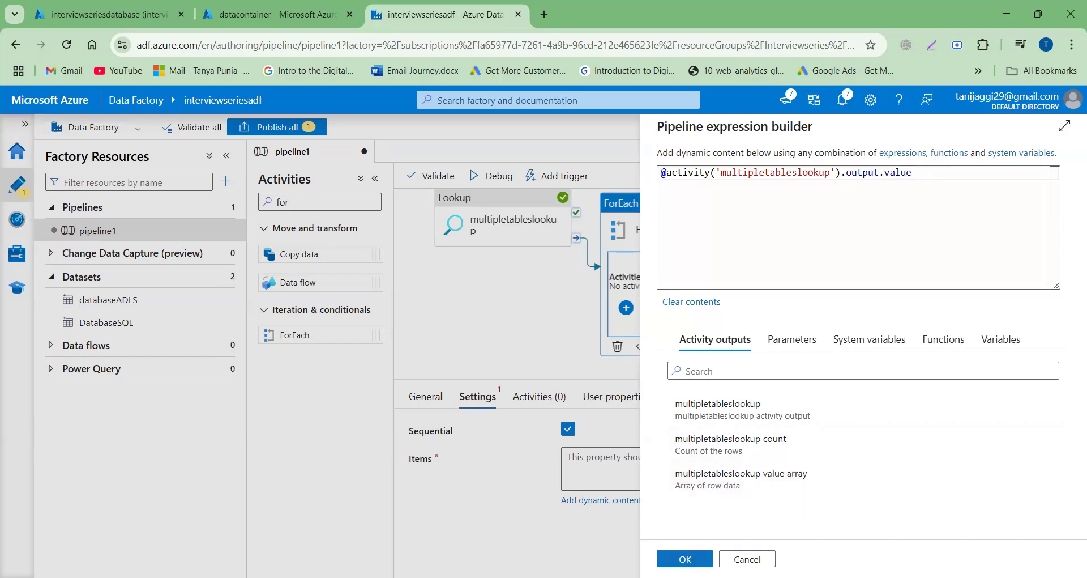
left_click(685, 559)
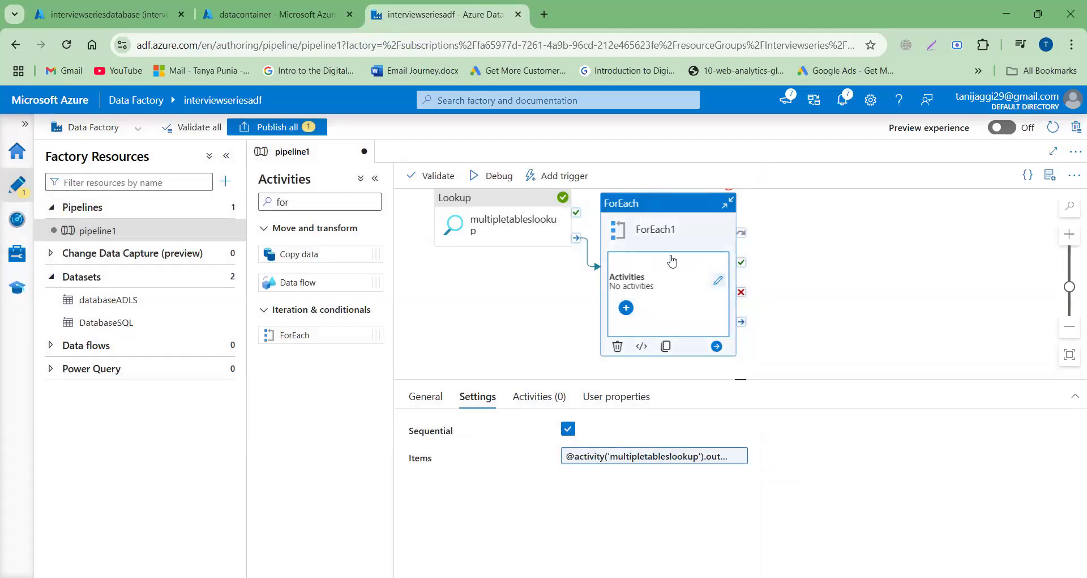
Open the ForEach activity's inner canvas and add a Copy data activity to it.
left_click(538, 396)
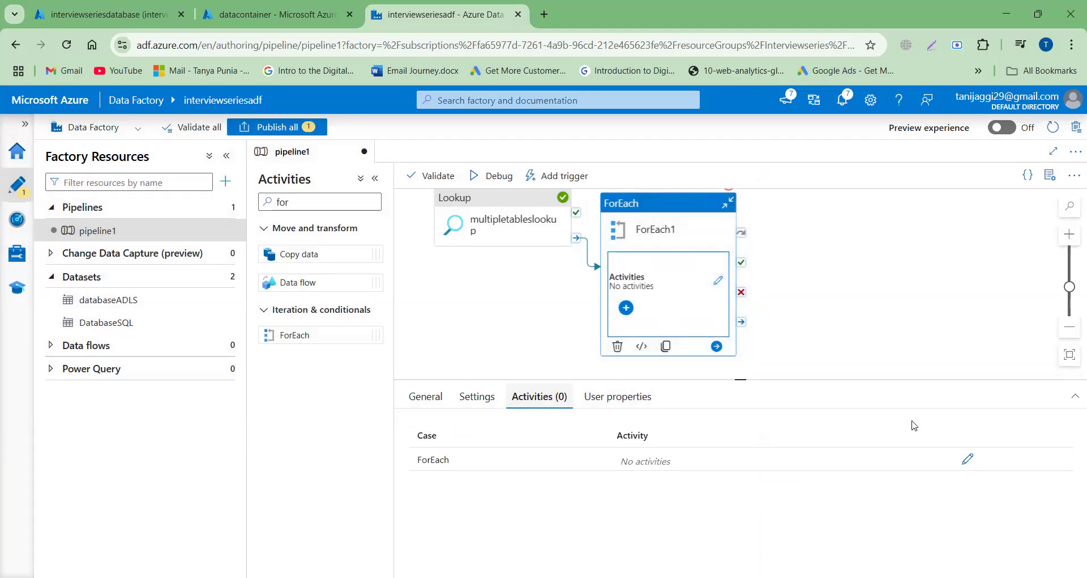
left_click(969, 461)
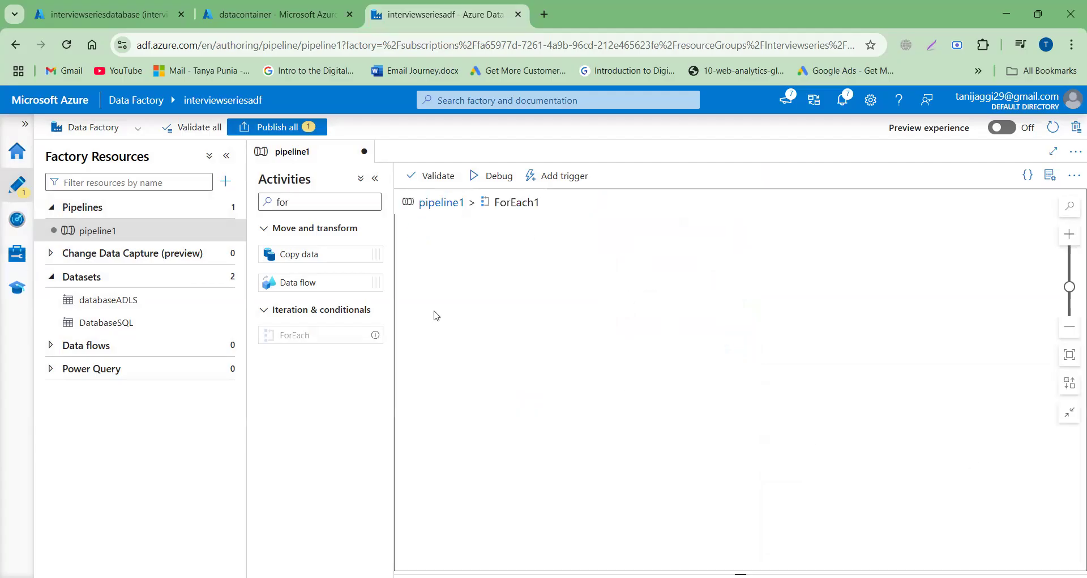
left_click_drag(282, 250, 604, 267)
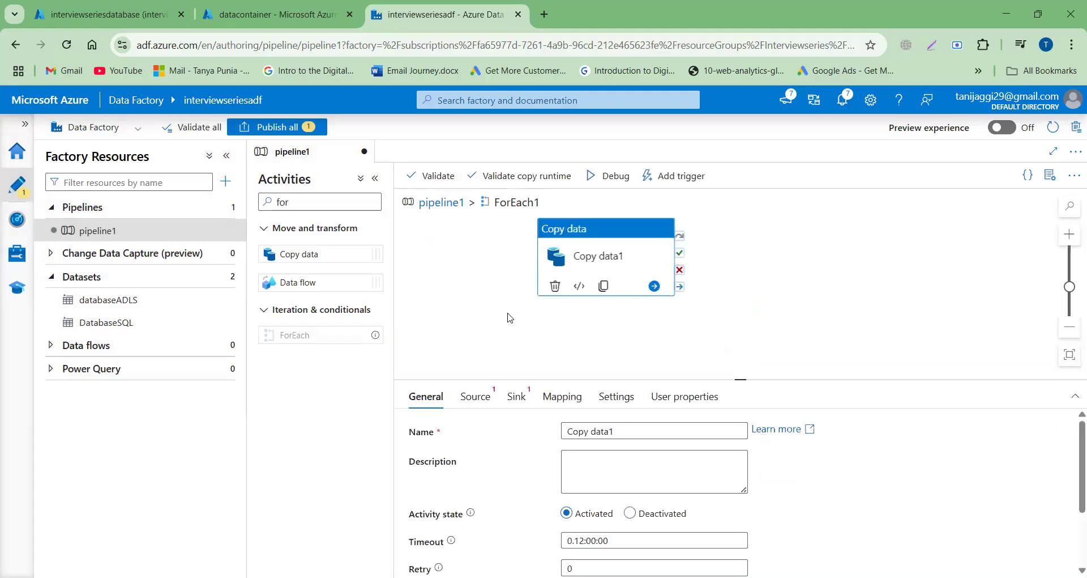
scroll(509, 317, "down", 1)
Start a new source dataset for the Copy data activity with Azure SQL Database as its data store.
left_click(475, 400)
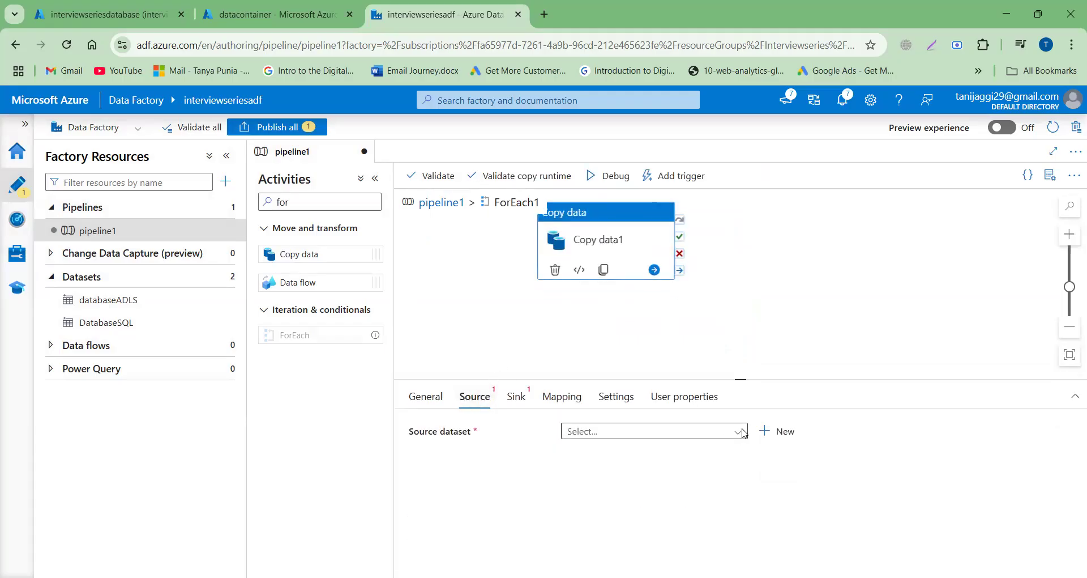
left_click(771, 434)
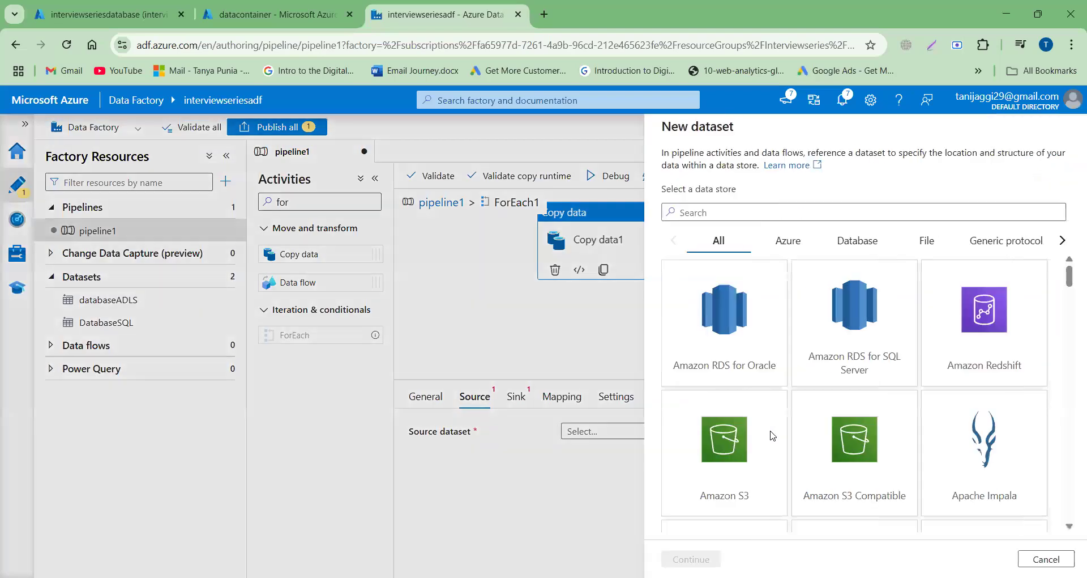
type("sql")
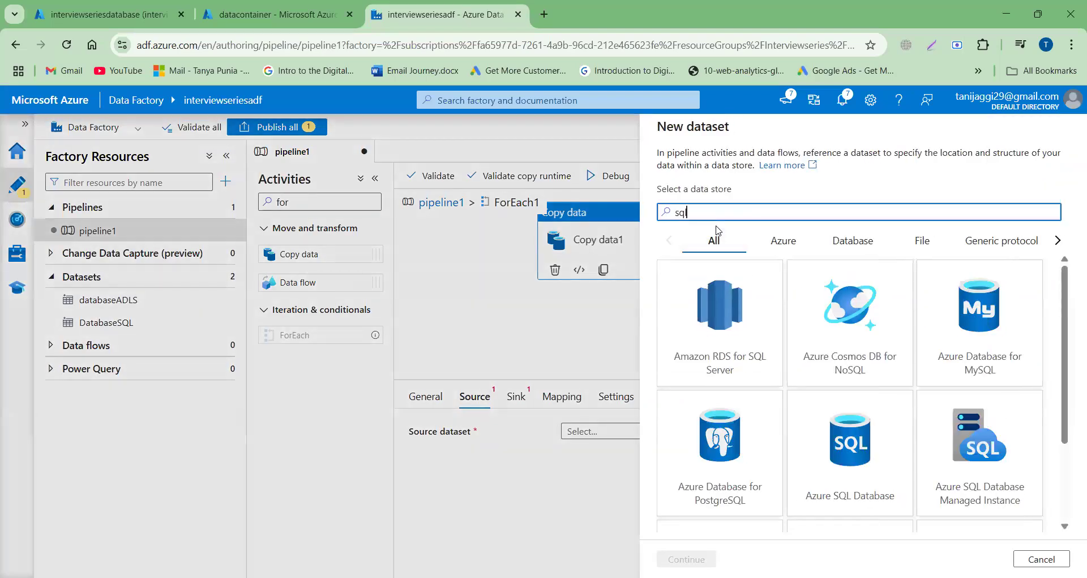
left_click(873, 461)
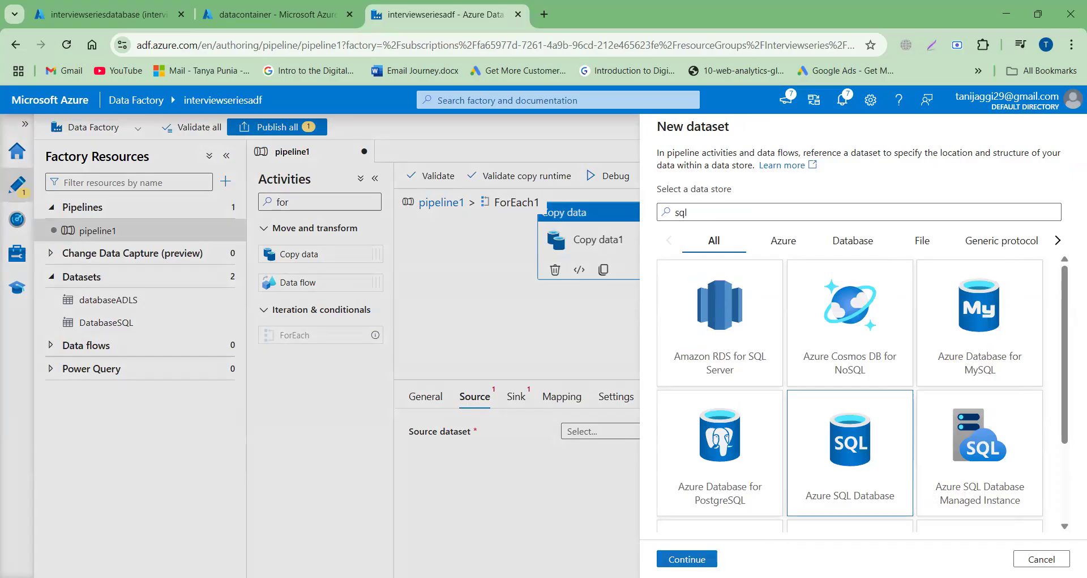
left_click(688, 557)
Create the source dataset as SQLdatasetdynamic on the LSforSQL linked service, with manual table entry and no schema import.
left_click(743, 166)
double_click(743, 166)
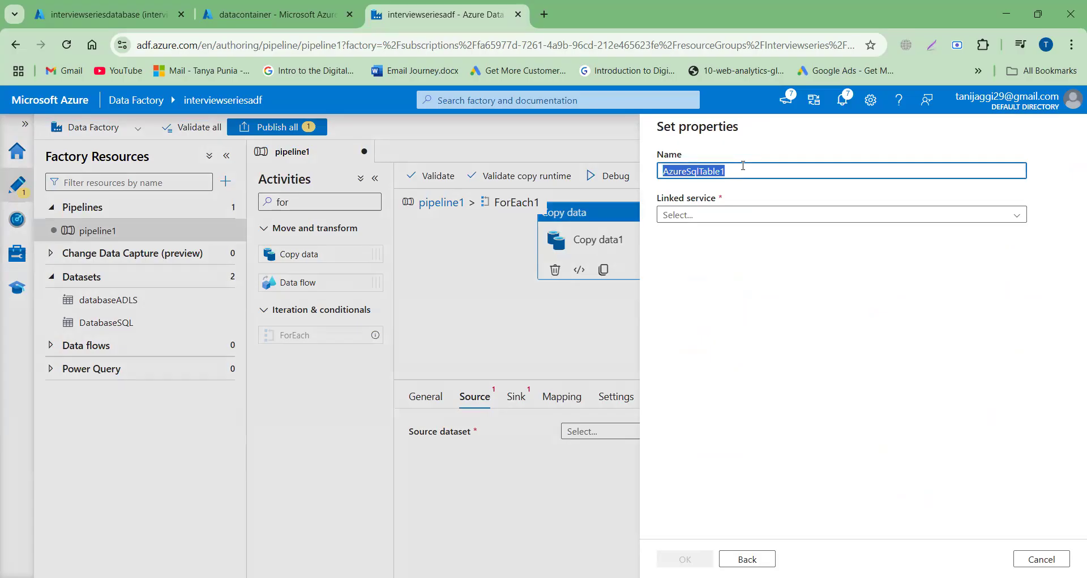
type("SQ")
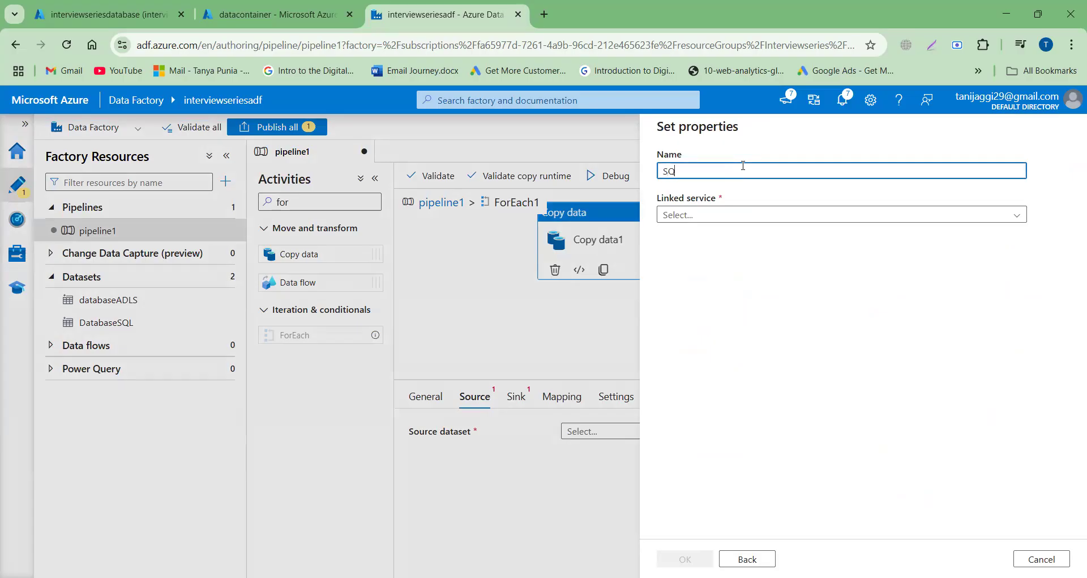
type("Ldatasetdynamic")
left_click(765, 219)
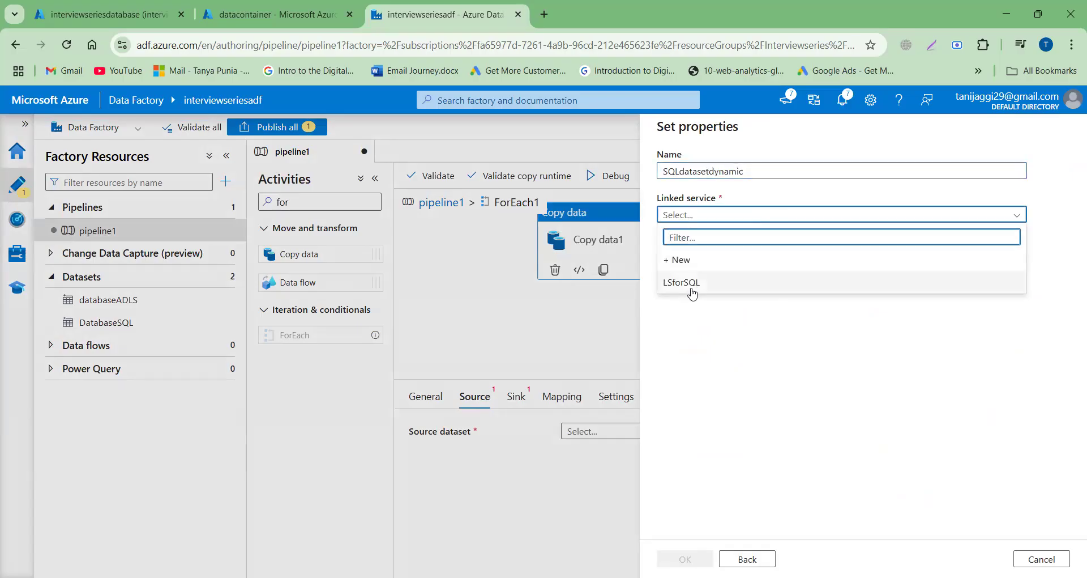
left_click(692, 283)
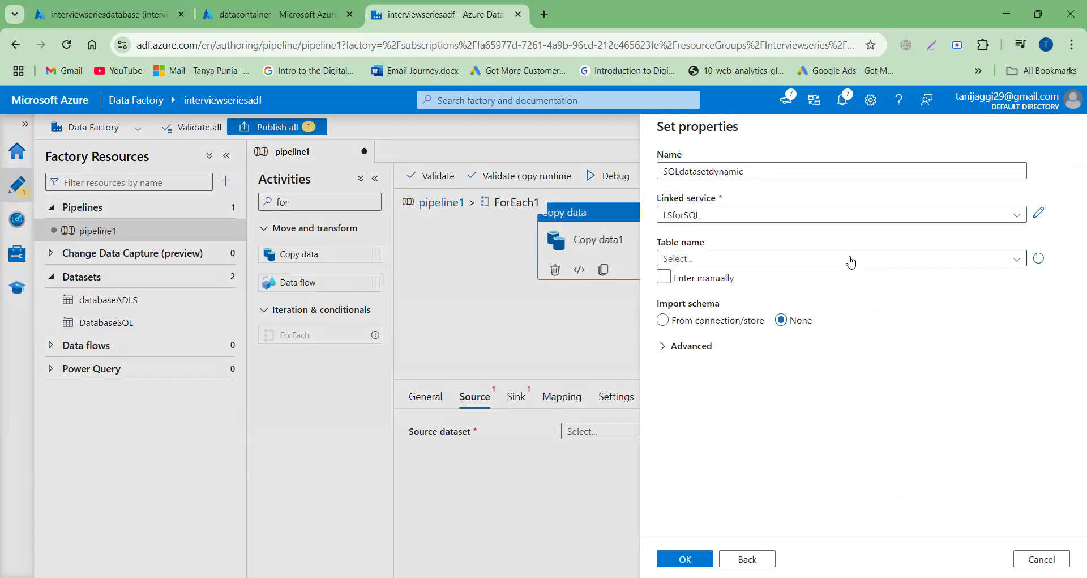
left_click(663, 278)
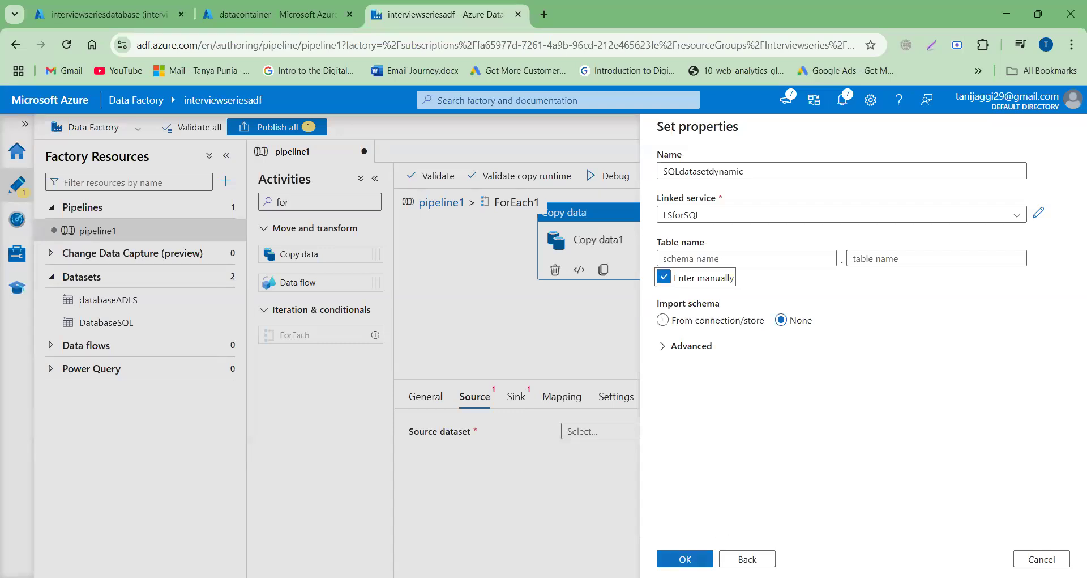
left_click(685, 559)
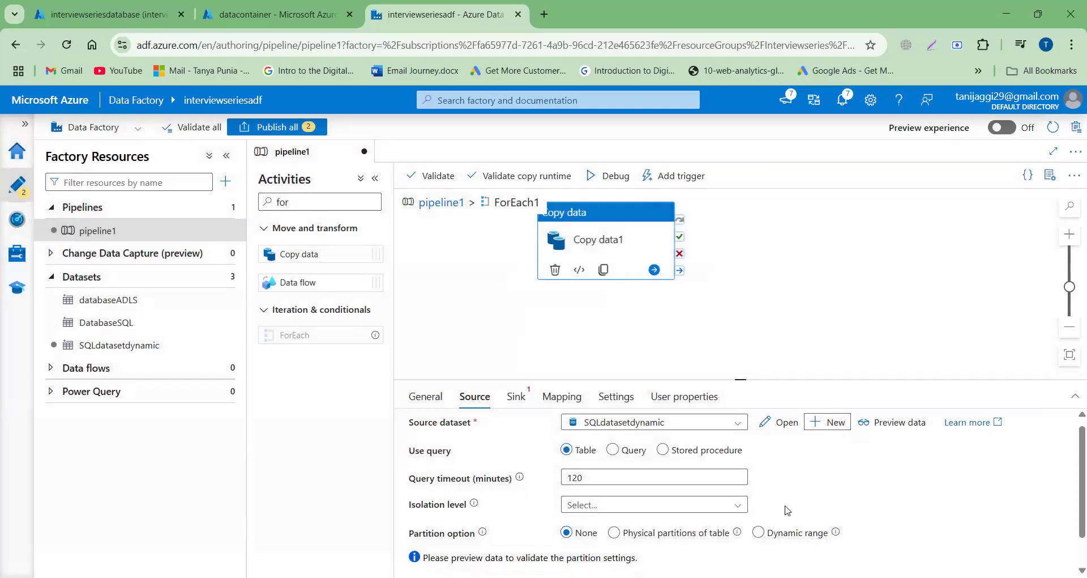
Open the SQLdatasetdynamic dataset, enable manual table entry, and add two string parameters named schema and table.
left_click(787, 432)
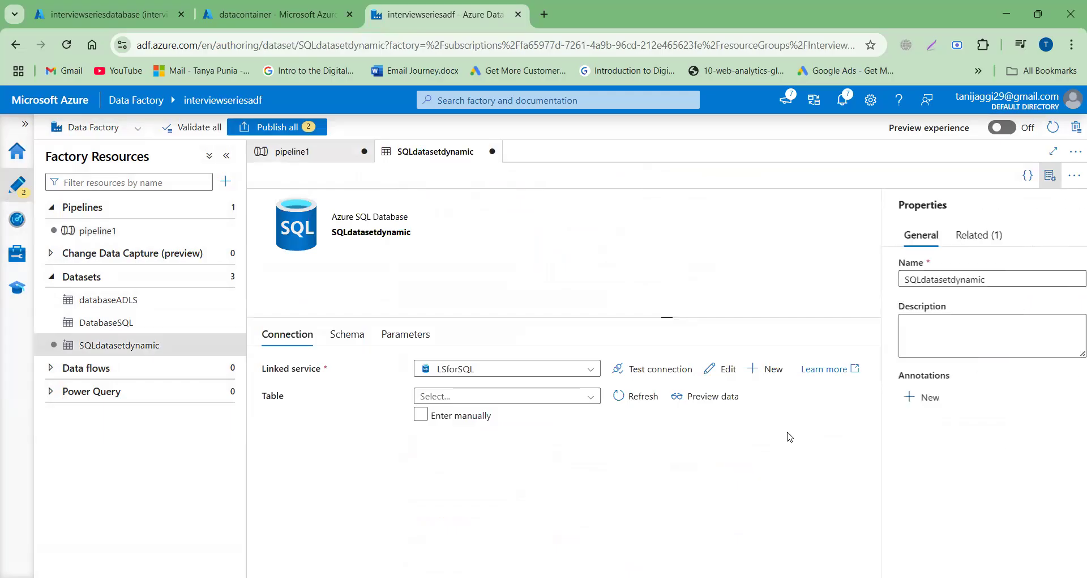
left_click(422, 433)
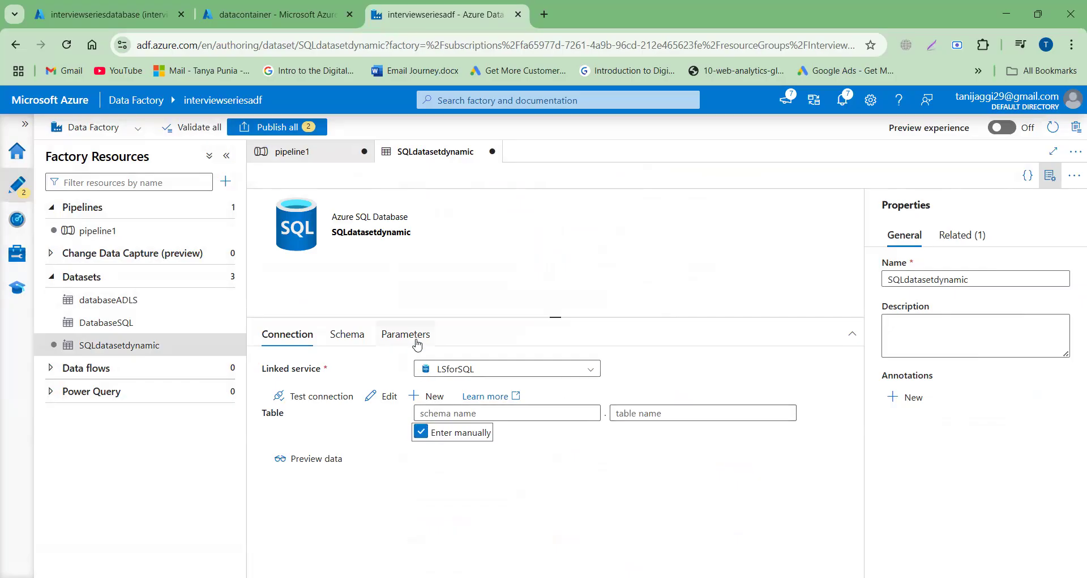
left_click(417, 343)
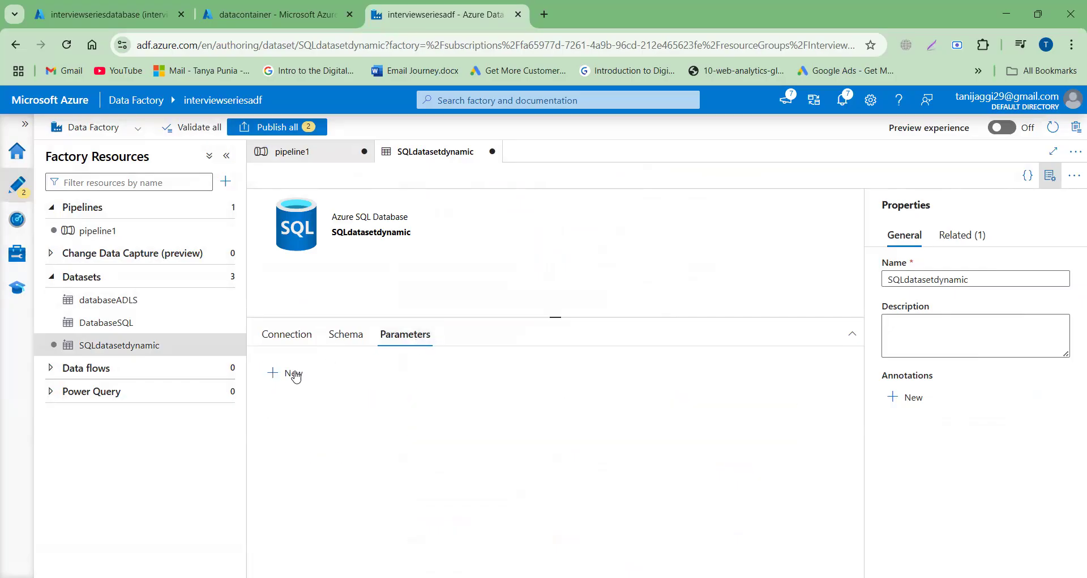
left_click(291, 374)
left_click(328, 423)
type("s")
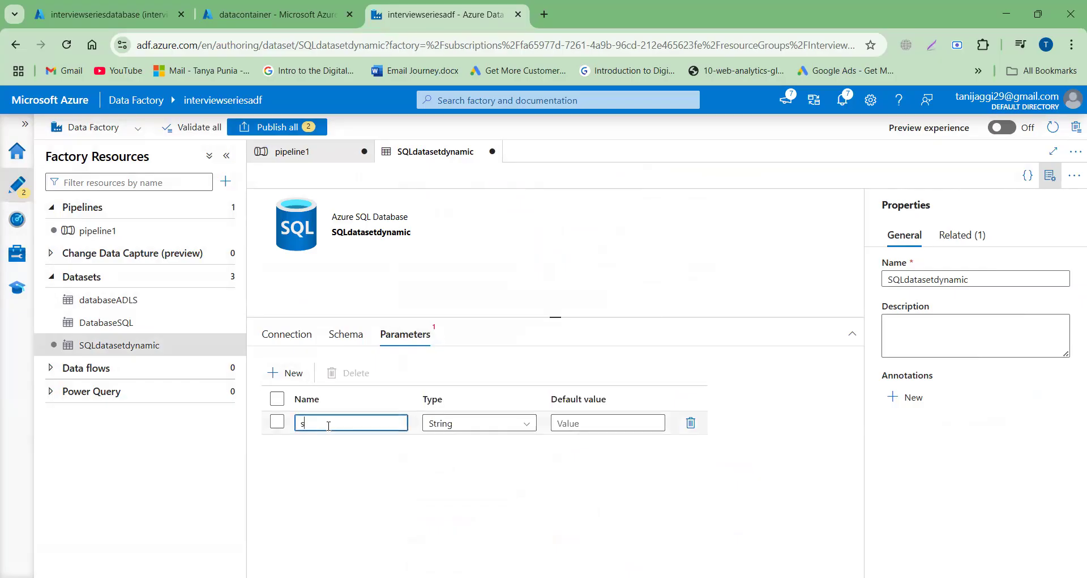
type("chema")
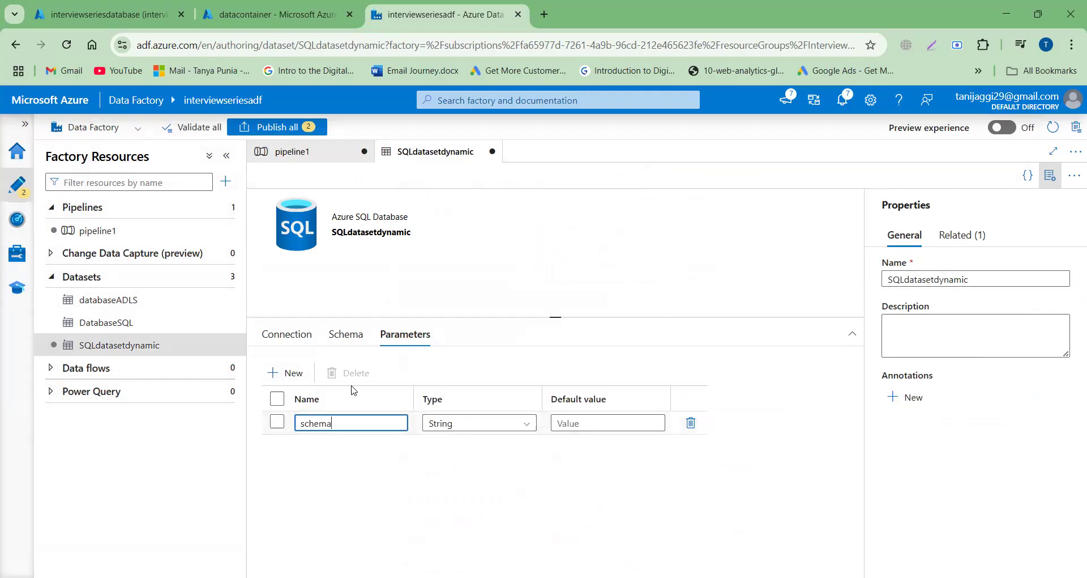
left_click(298, 375)
left_click(327, 446)
type("table")
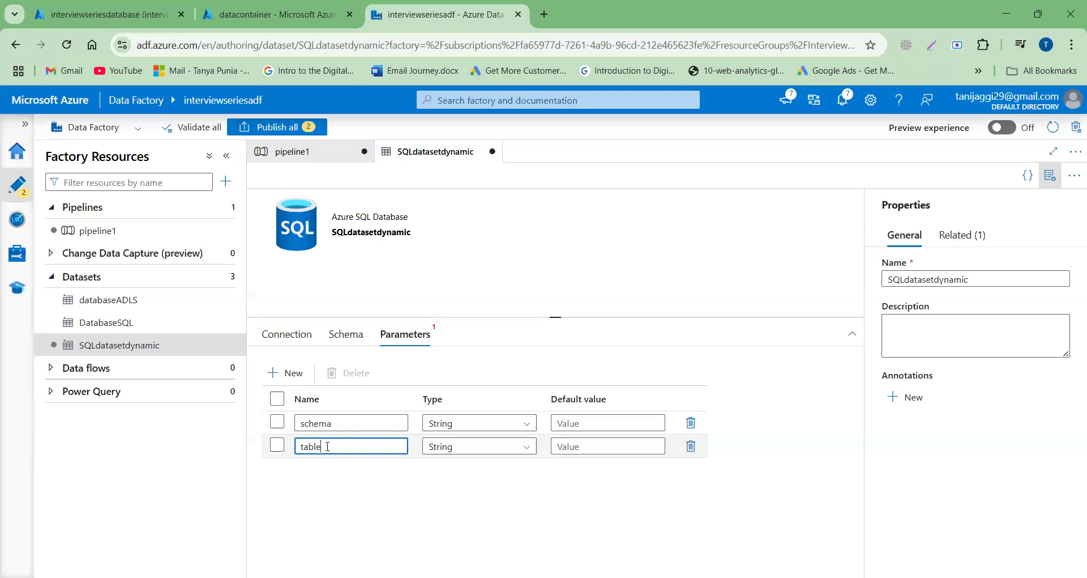
left_click(293, 337)
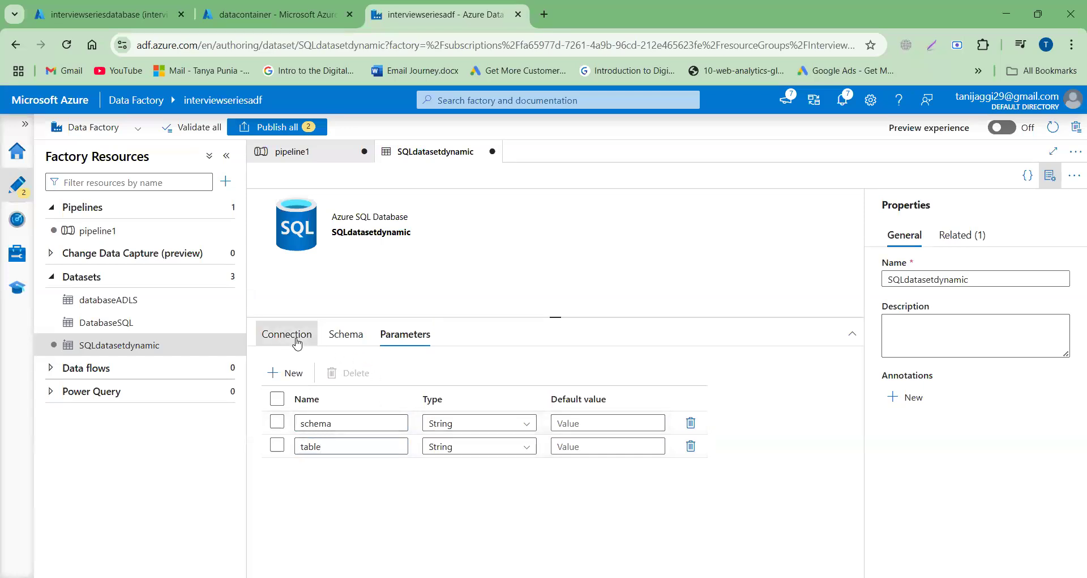
left_click(461, 416)
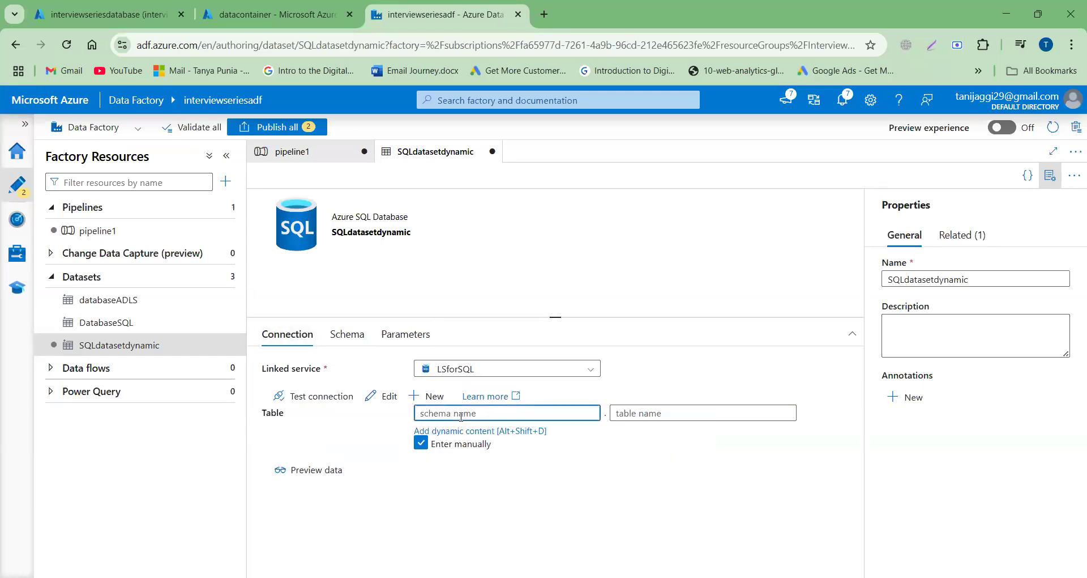
left_click(463, 434)
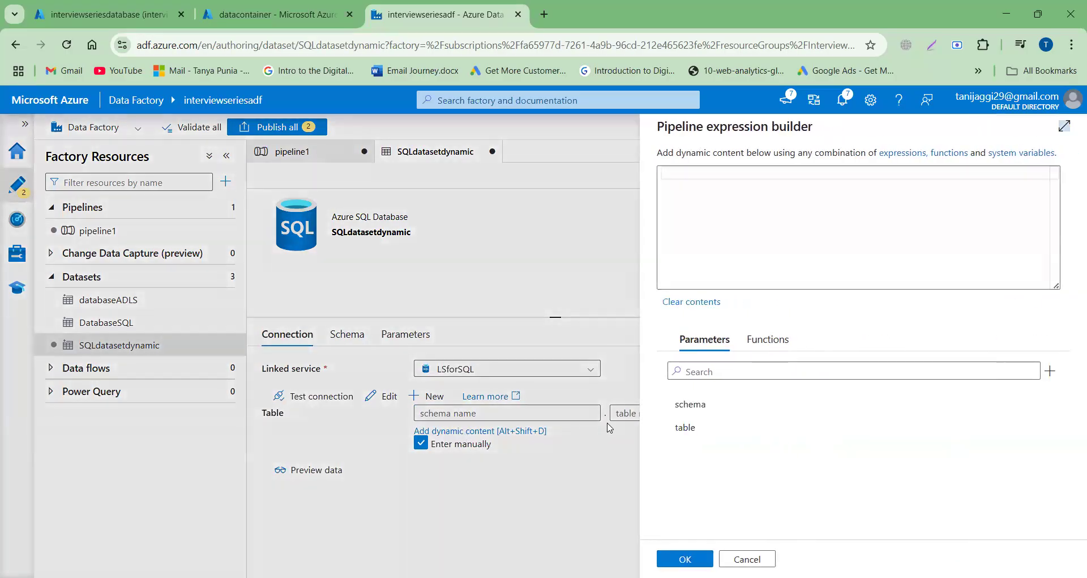
left_click(700, 404)
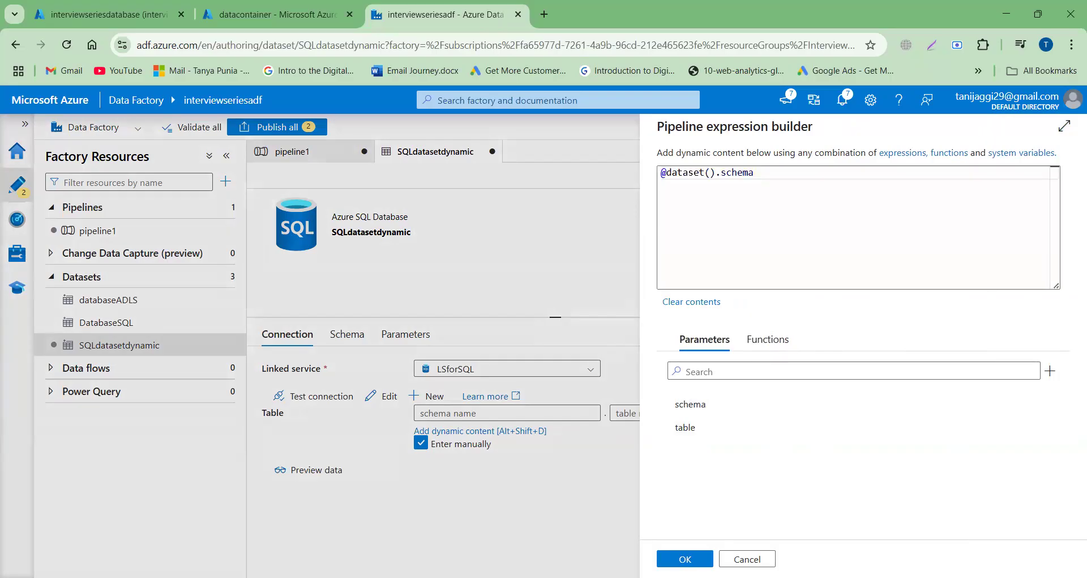
left_click(685, 559)
left_click(638, 417)
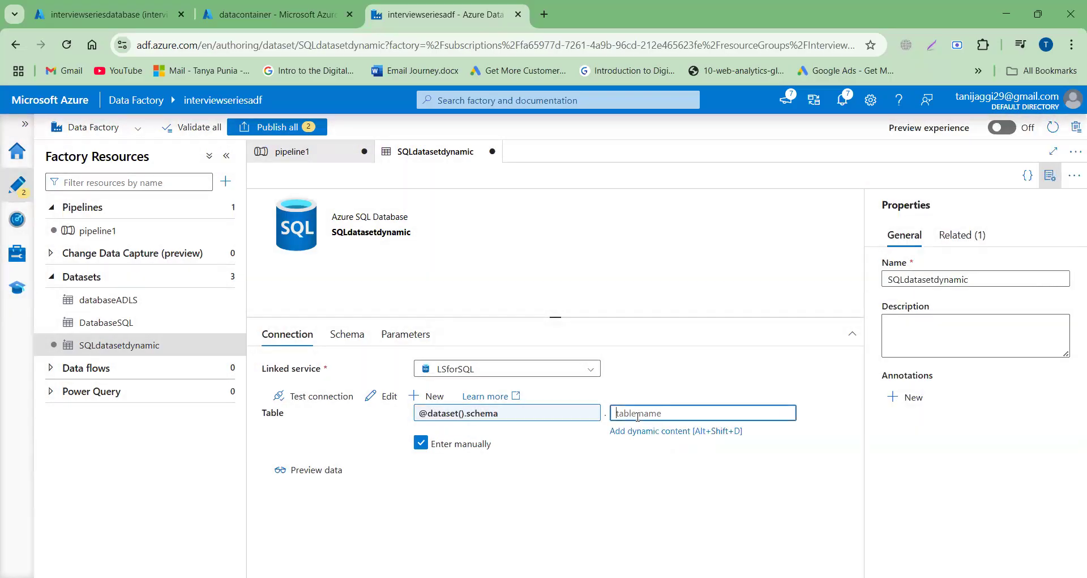
left_click(660, 435)
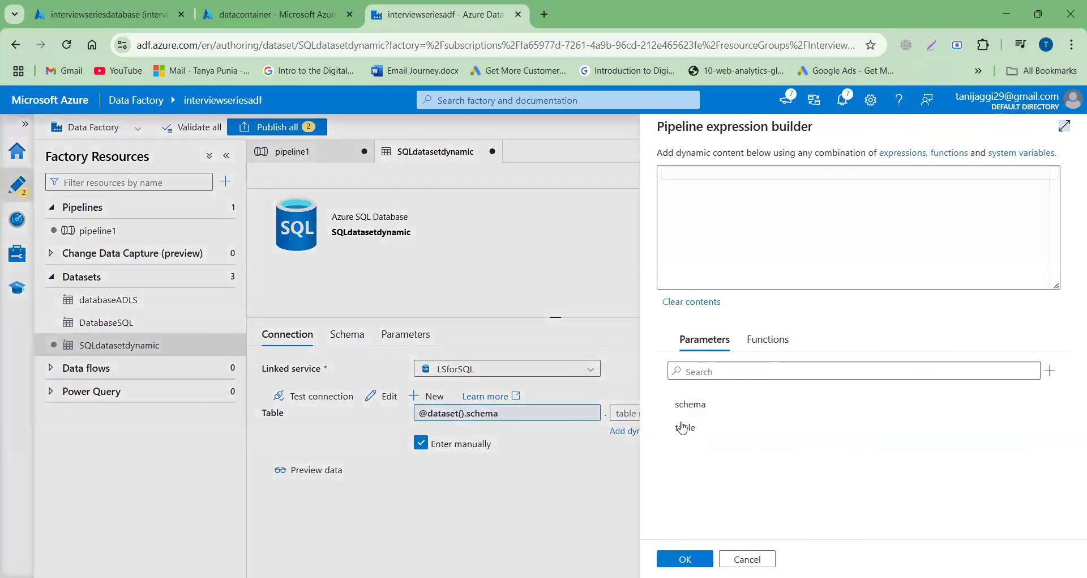
left_click(686, 429)
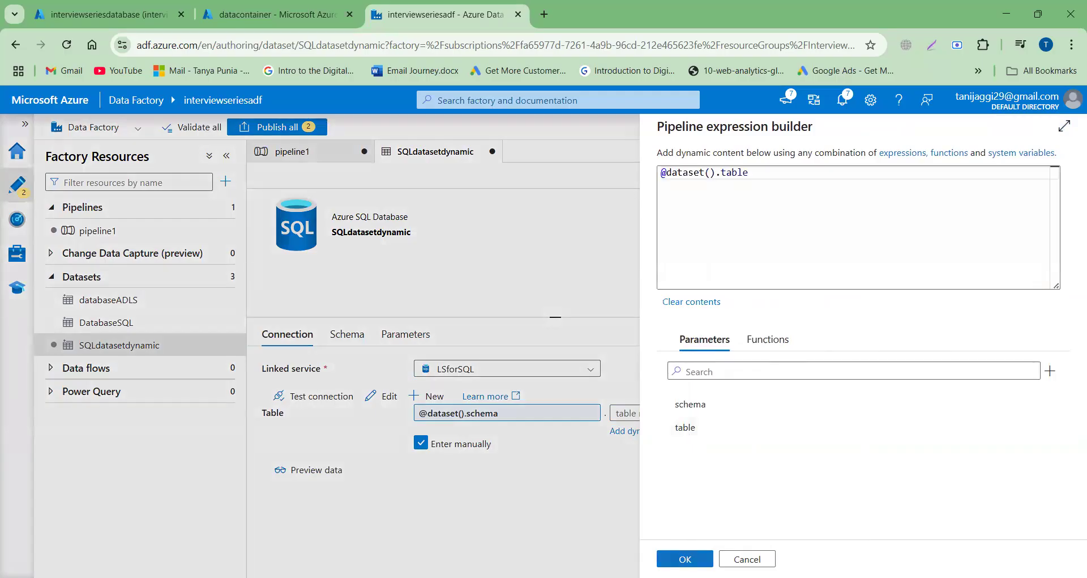
left_click(687, 557)
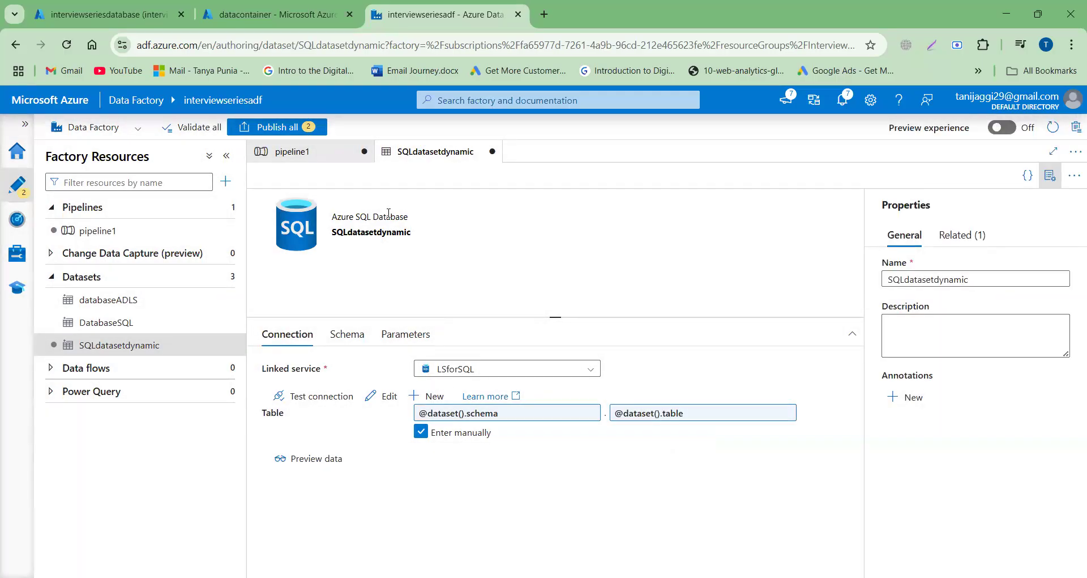
Check the Copy data activity's source dataset properties in pipeline1, and delete the schema and table parameters from the SQLdatasetdynamic dataset.
left_click(315, 161)
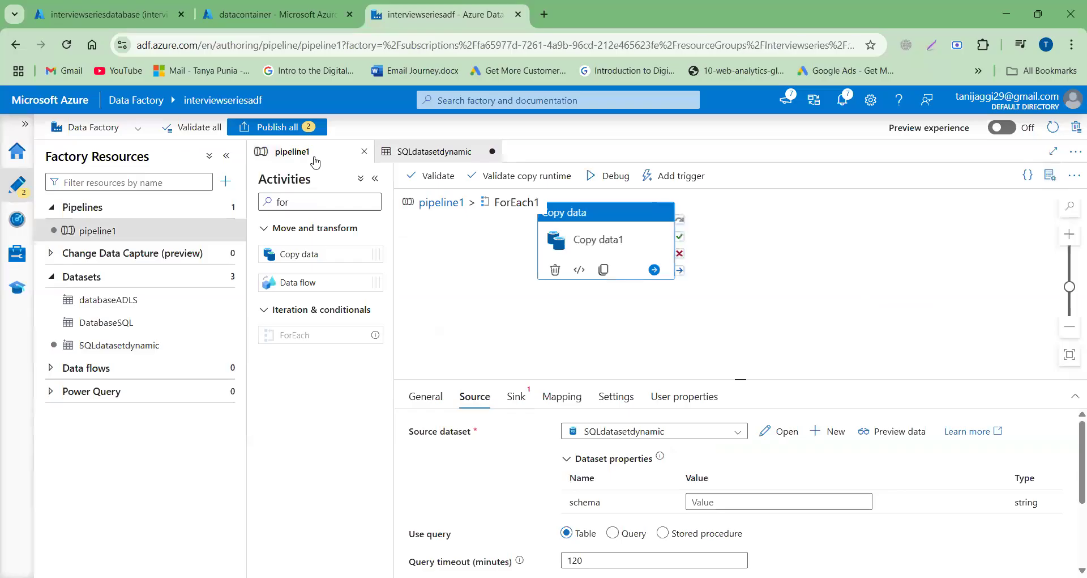
mouse_move(668, 470)
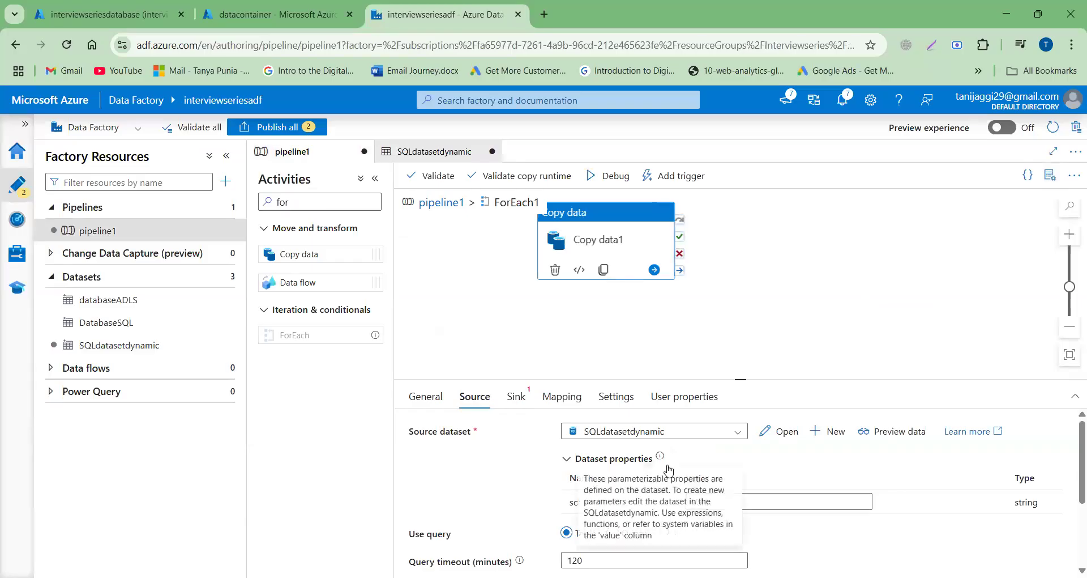
scroll(785, 465, "down", 1)
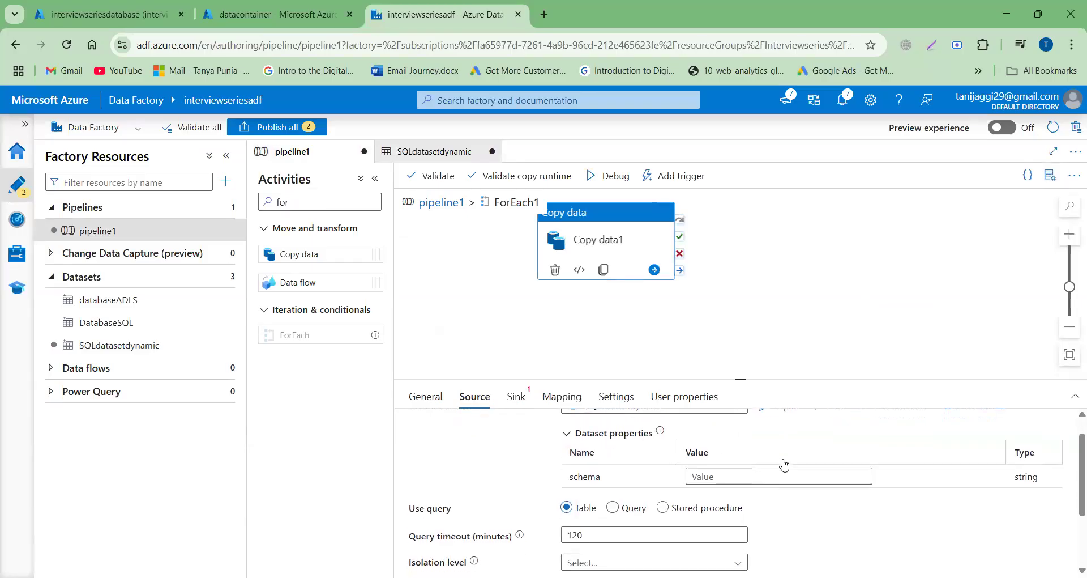
scroll(827, 506, "up", 1)
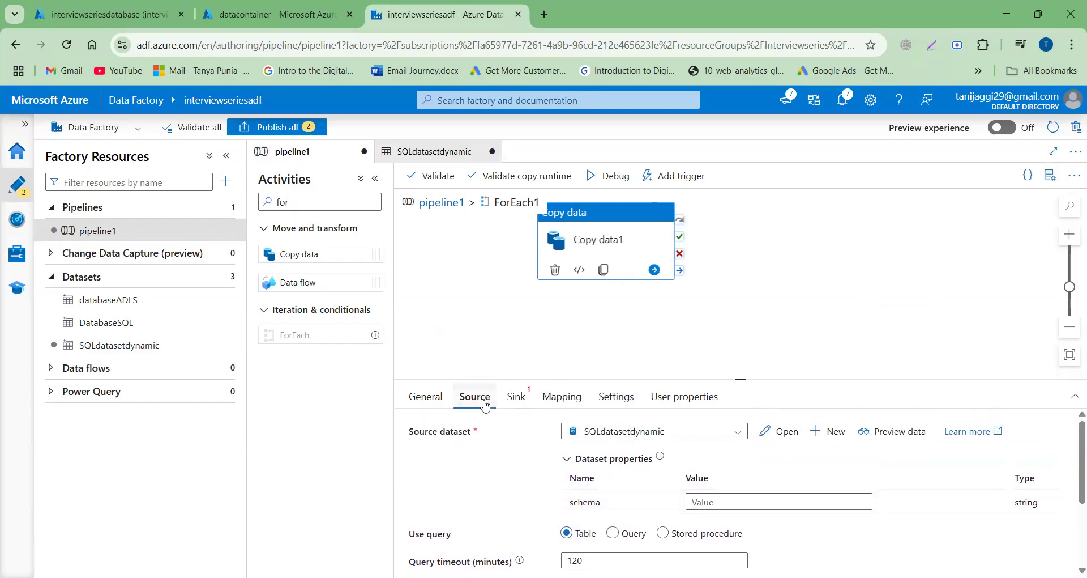
left_click(787, 433)
left_click(404, 337)
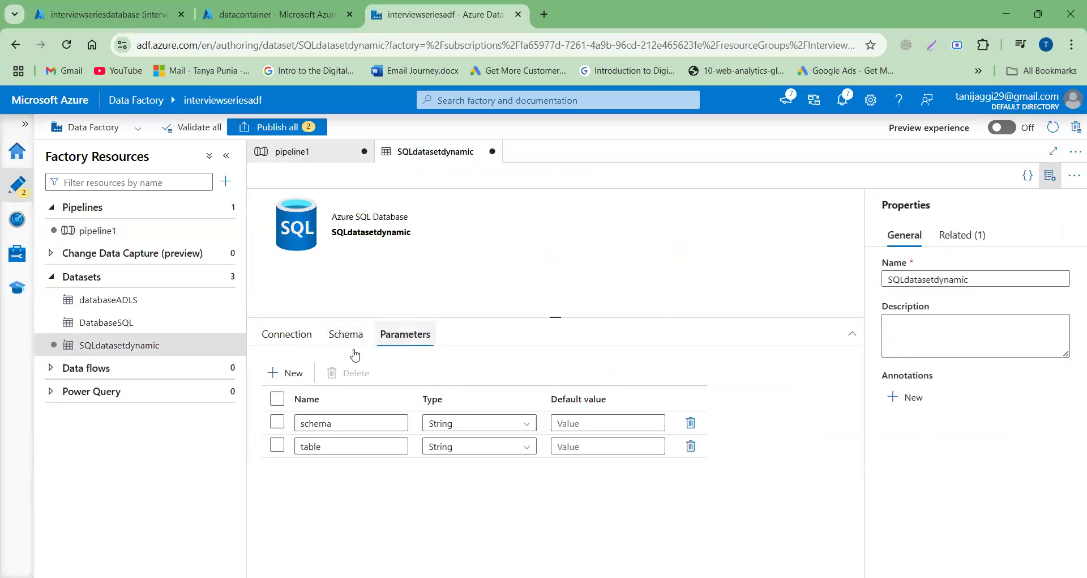
left_click(278, 420)
left_click(277, 445)
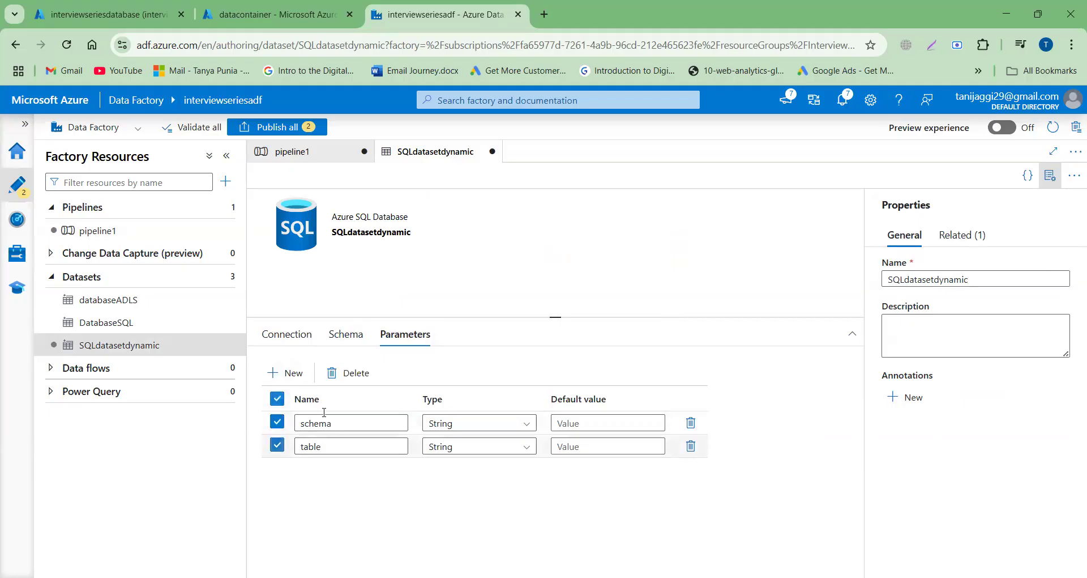
left_click(359, 374)
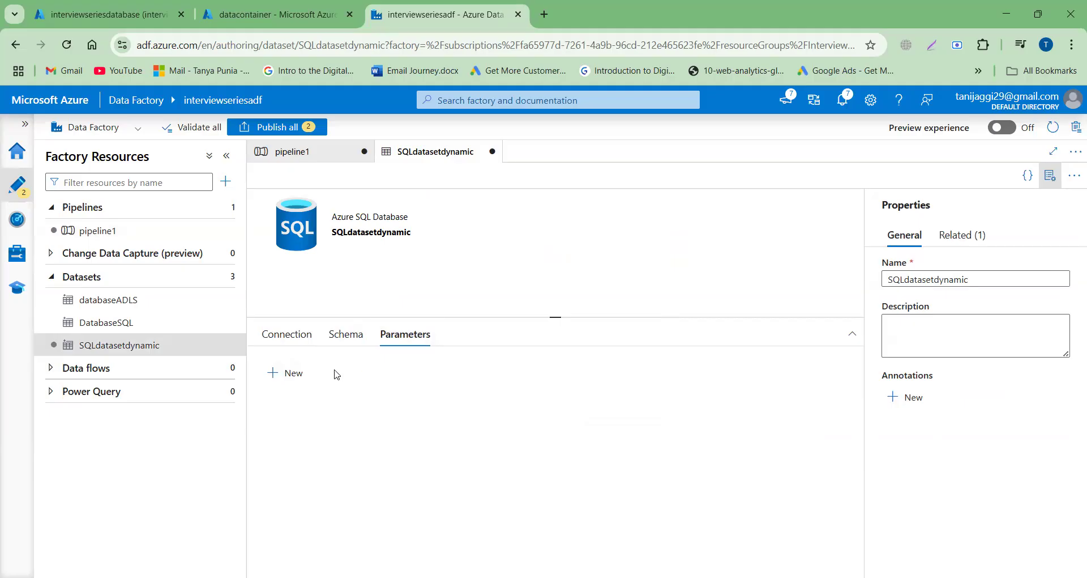
Add two string parameters named Schema and Table to the SQLdatasetdynamic dataset.
left_click(288, 379)
left_click(311, 423)
type("S")
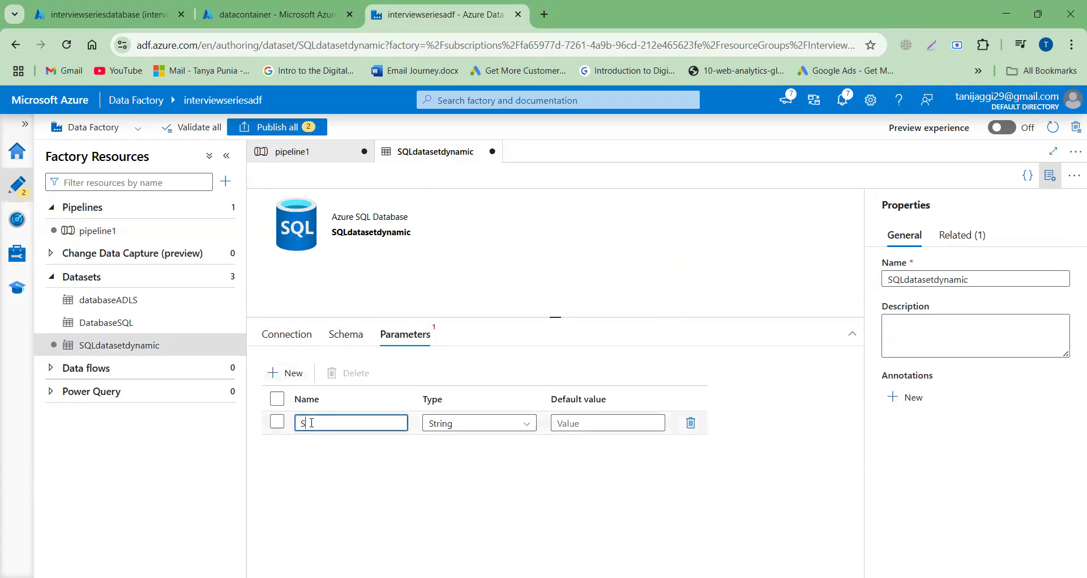
type("chema")
left_click(289, 373)
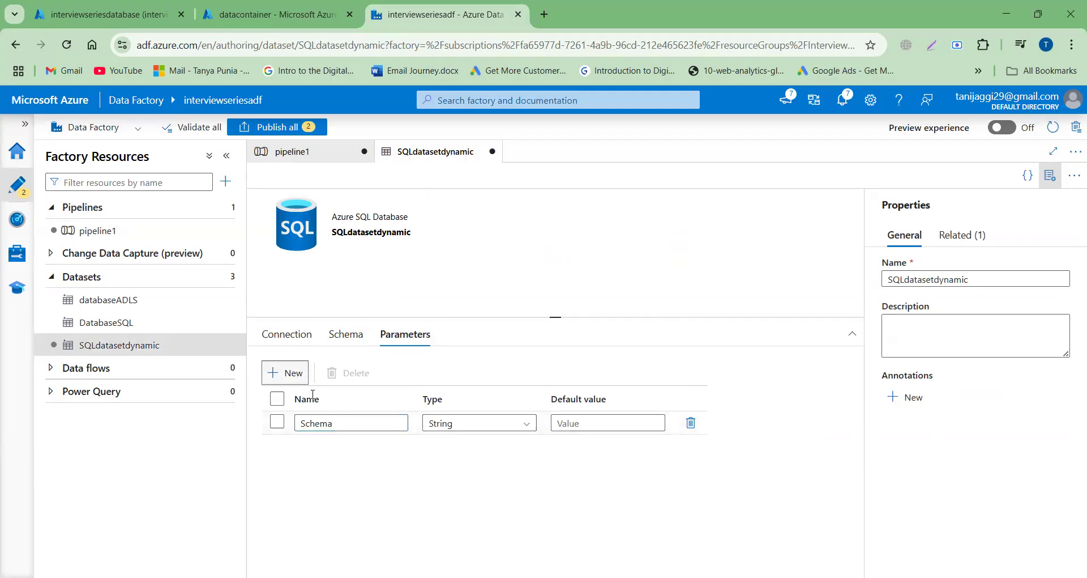
type("Ta")
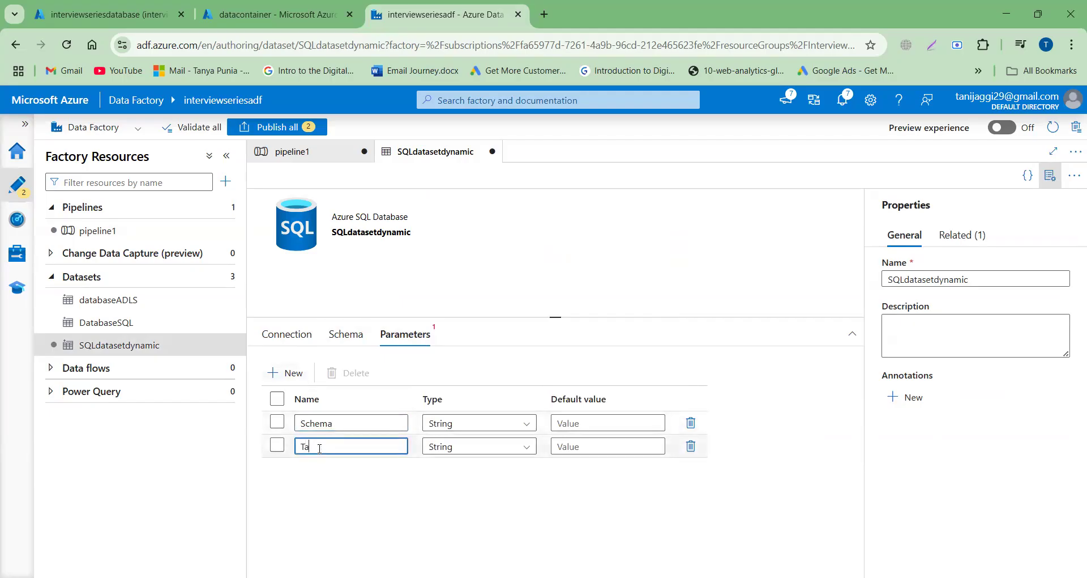
type("ble")
left_click(541, 504)
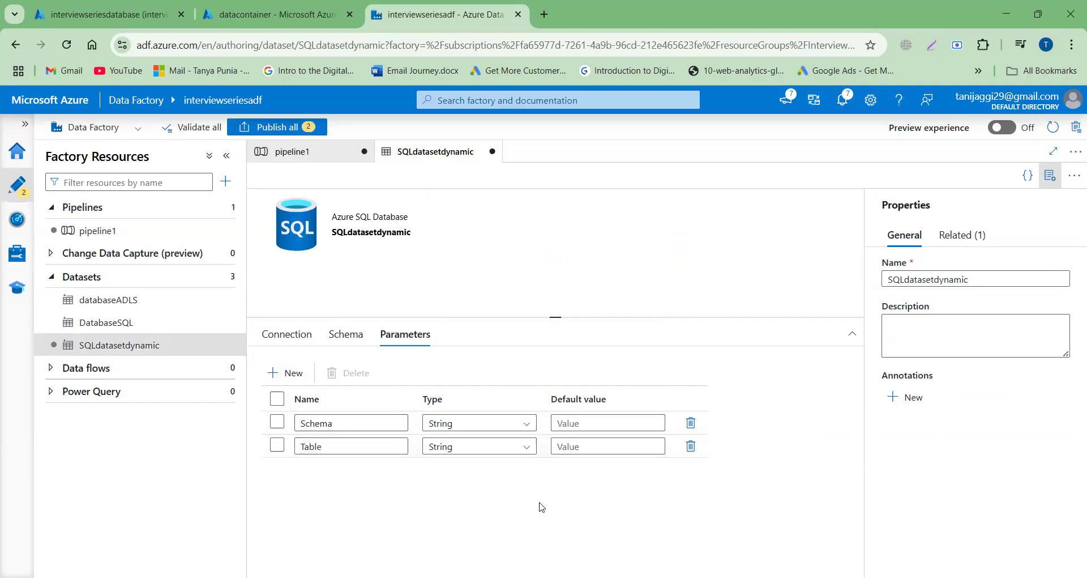
left_click(287, 329)
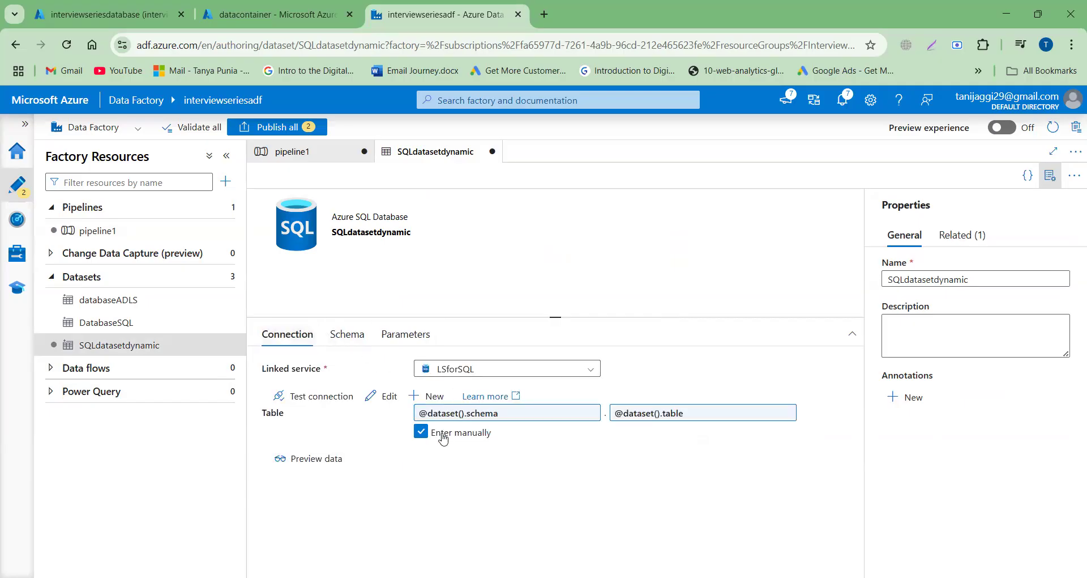
left_click(487, 419)
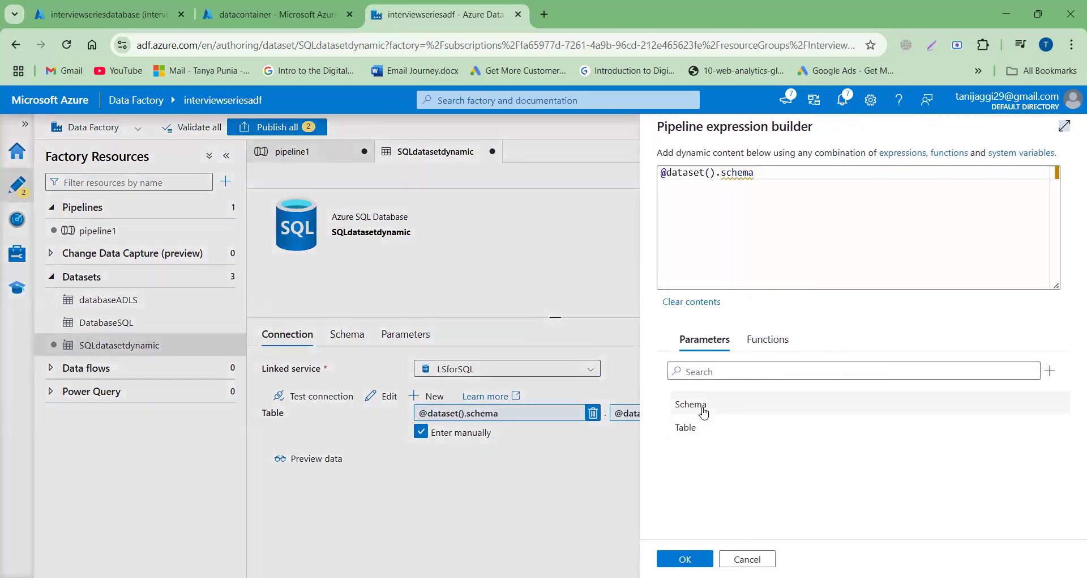
left_click(697, 405)
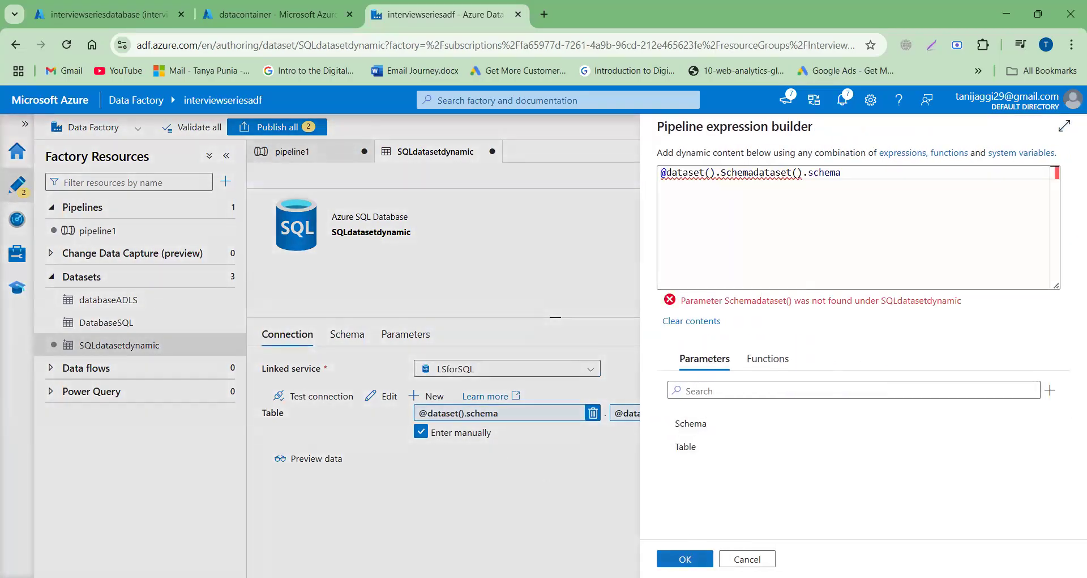
left_click_drag(856, 175, 661, 173)
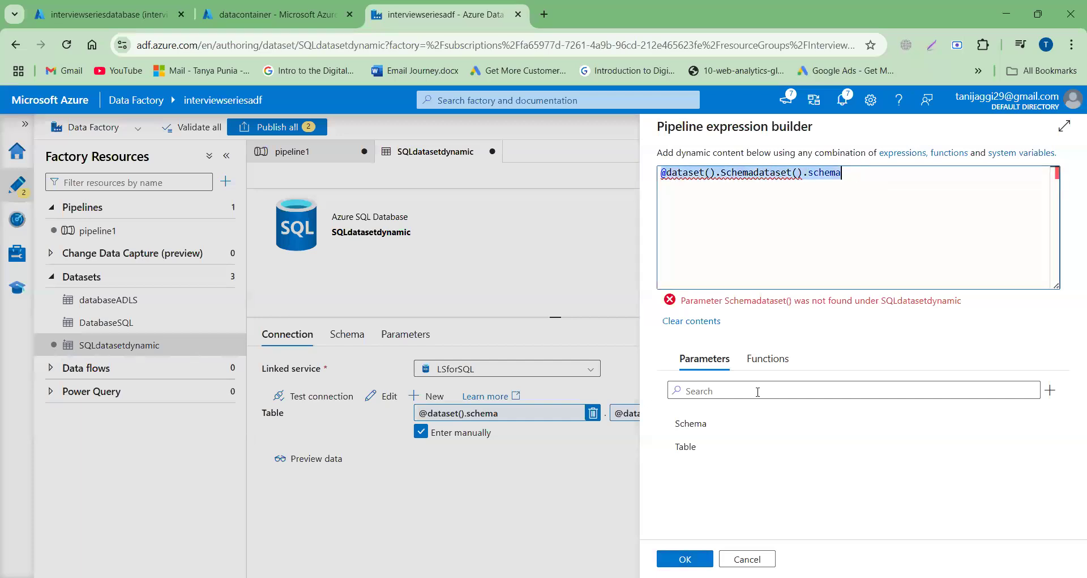
left_click(696, 430)
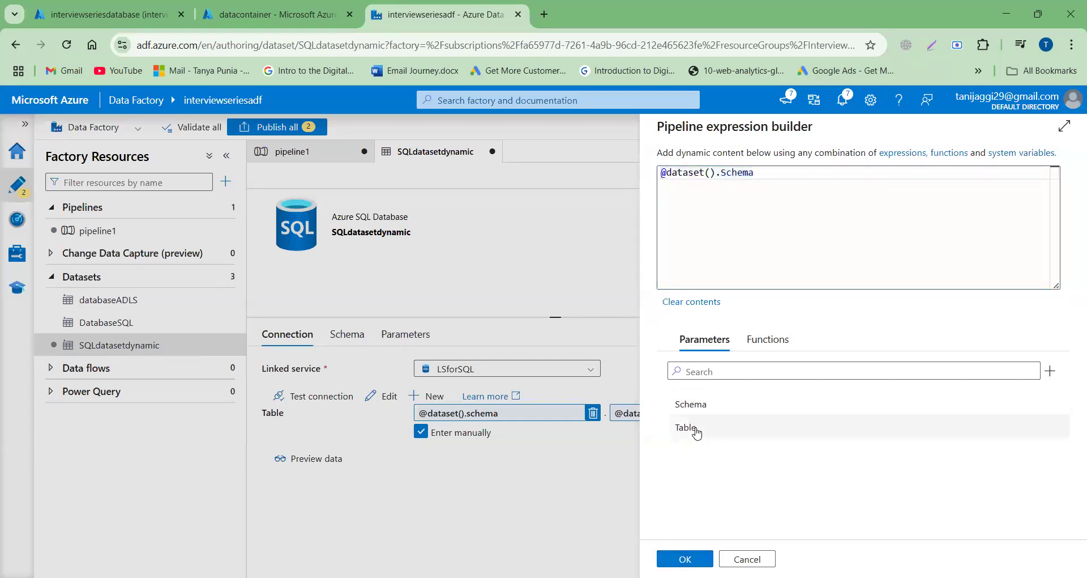
left_click(685, 559)
left_click(677, 413)
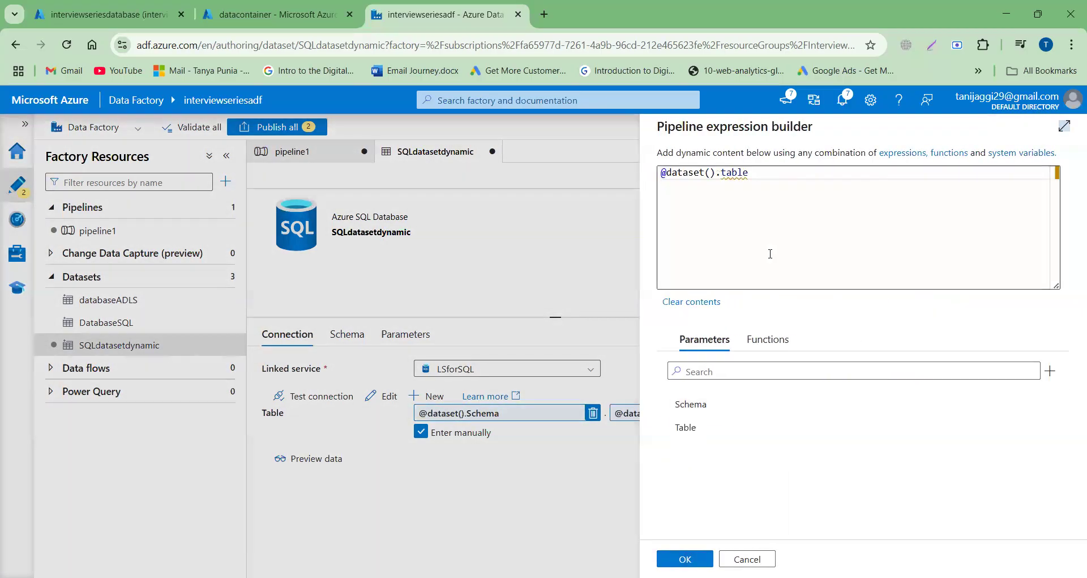
double_click(755, 182)
key("BackSpace")
key("BackSpace")
key("BackSpace")
key("BackSpace")
key("BackSpace")
key("BackSpace")
key("BackSpace")
key("BackSpace")
key("BackSpace")
key("BackSpace")
key("BackSpace")
key("BackSpace")
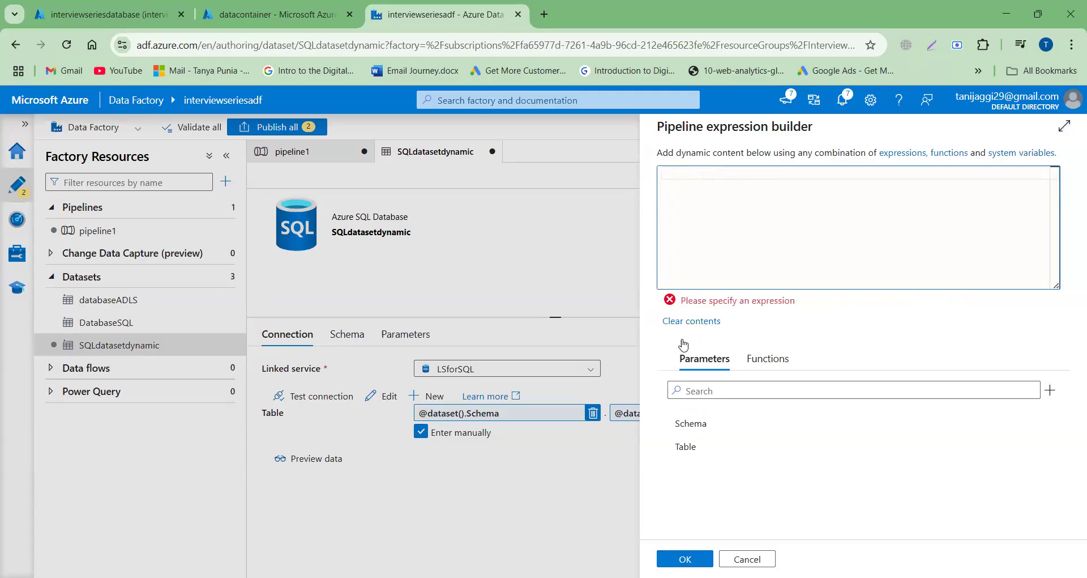
left_click(681, 453)
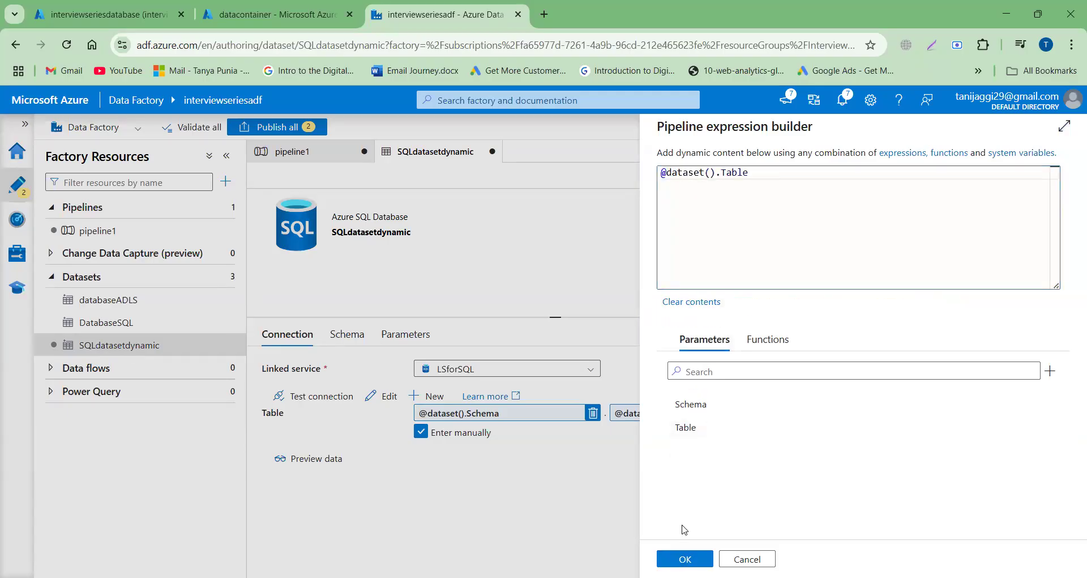
left_click(685, 559)
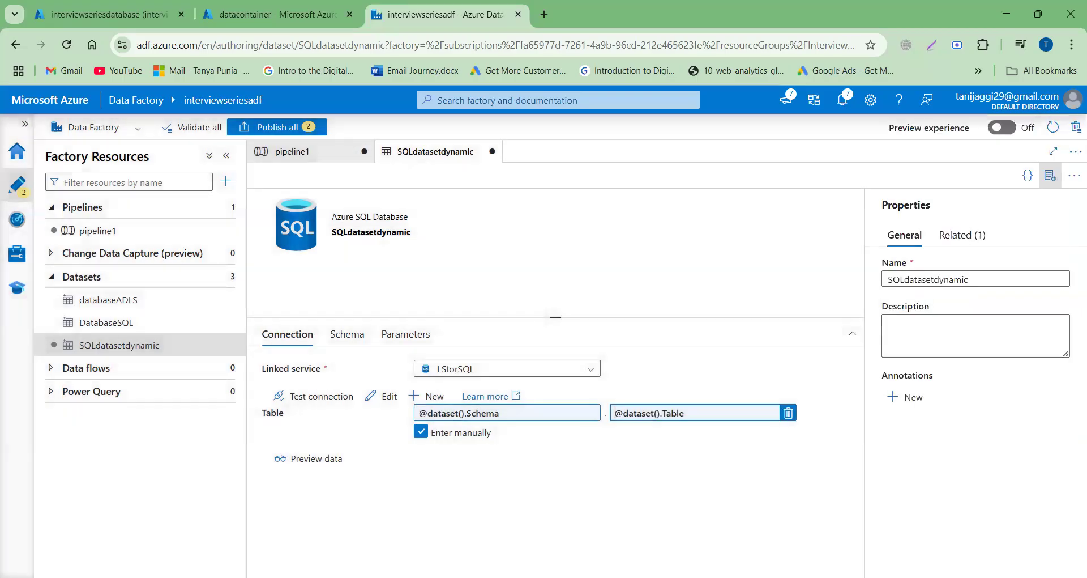
left_click(326, 152)
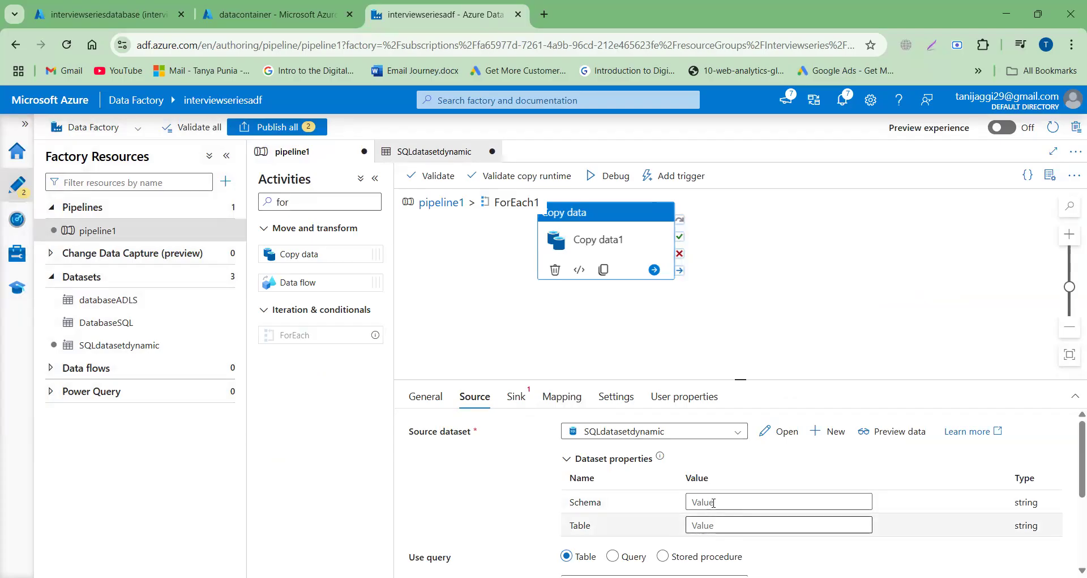
left_click(713, 502)
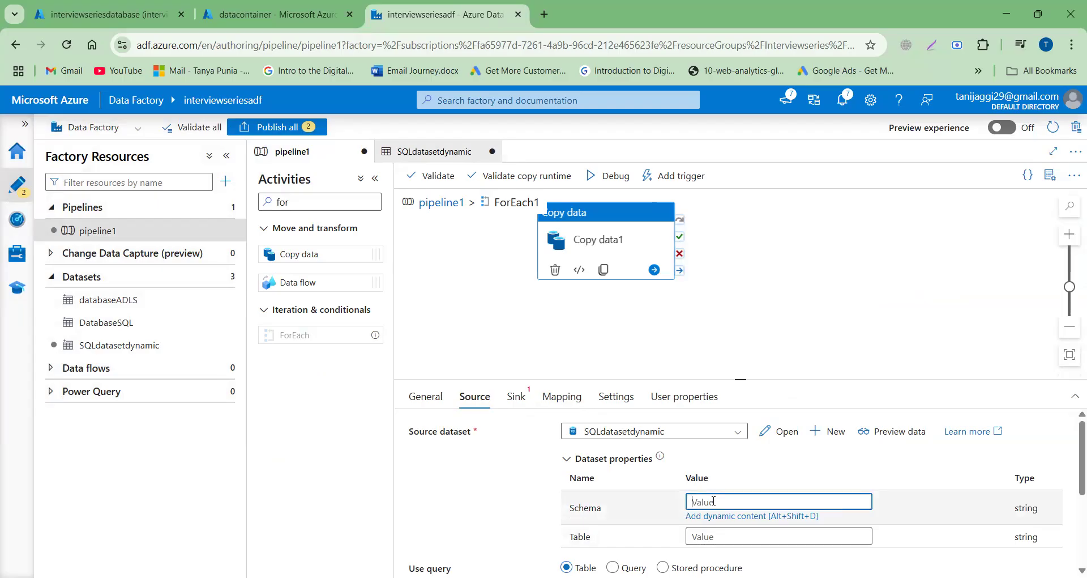
left_click(713, 517)
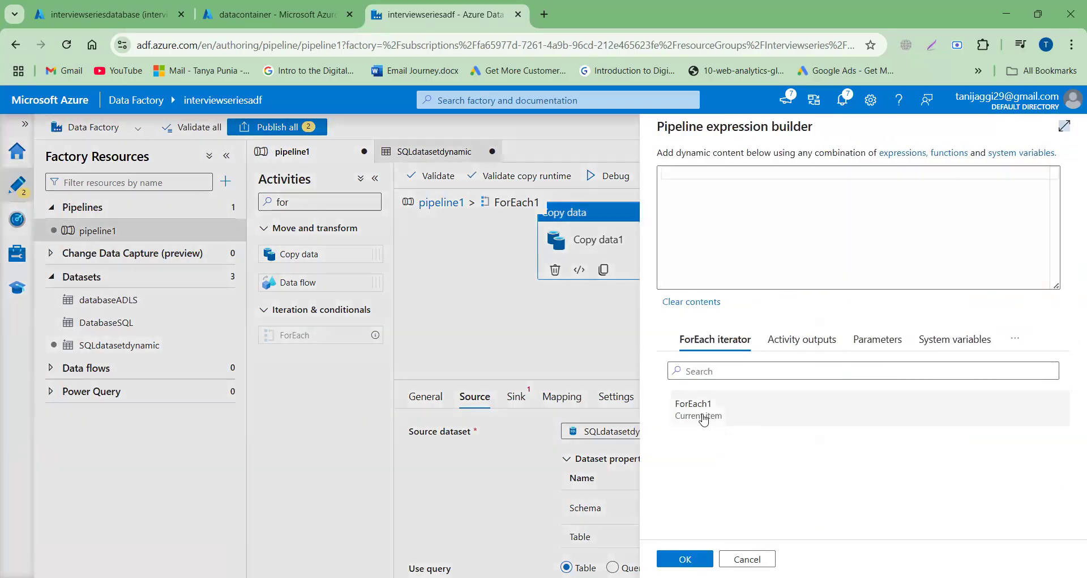
left_click(704, 419)
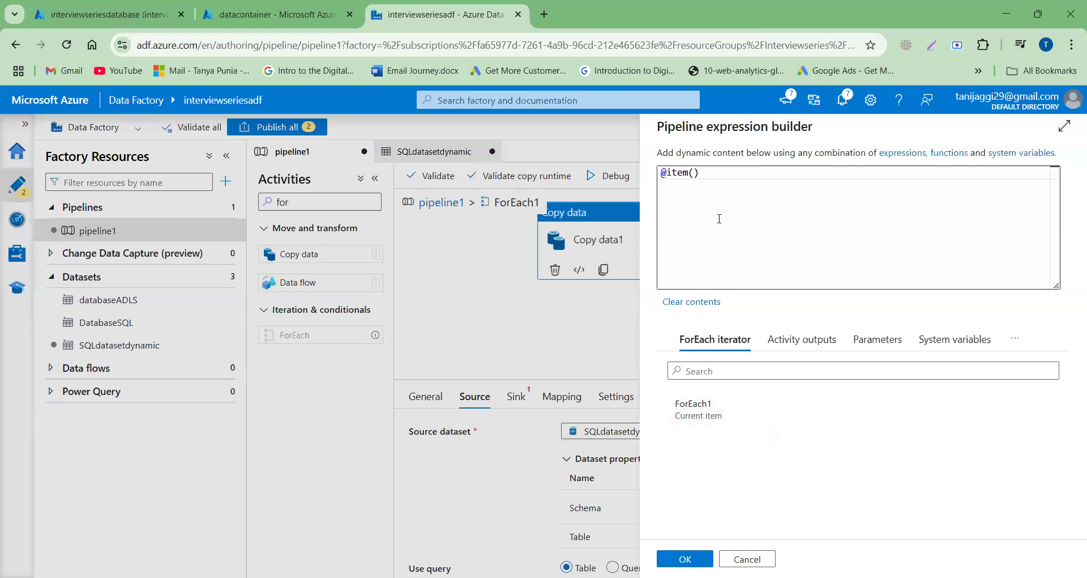
left_click(706, 178)
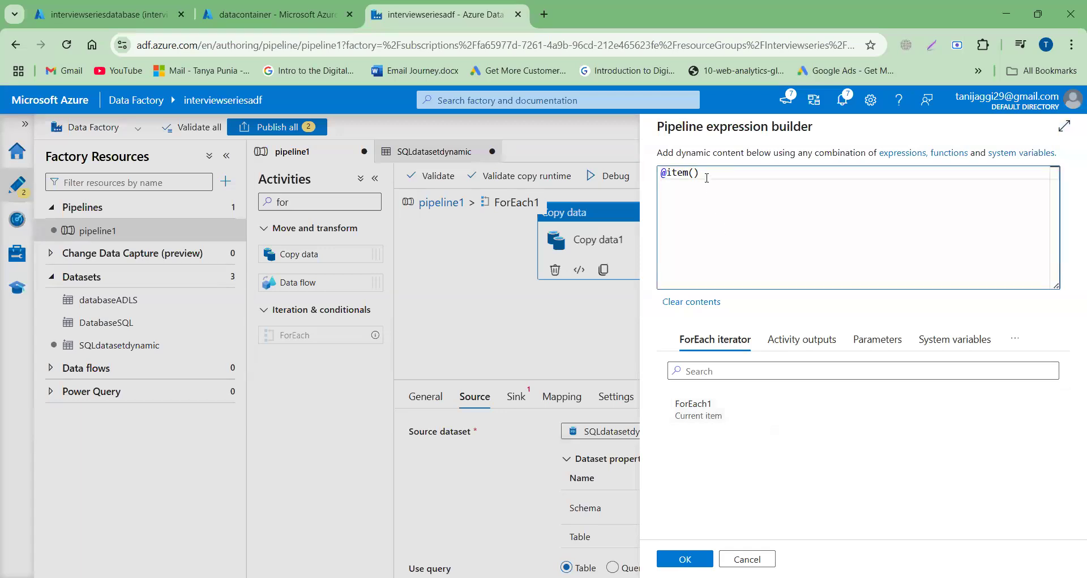
type(".")
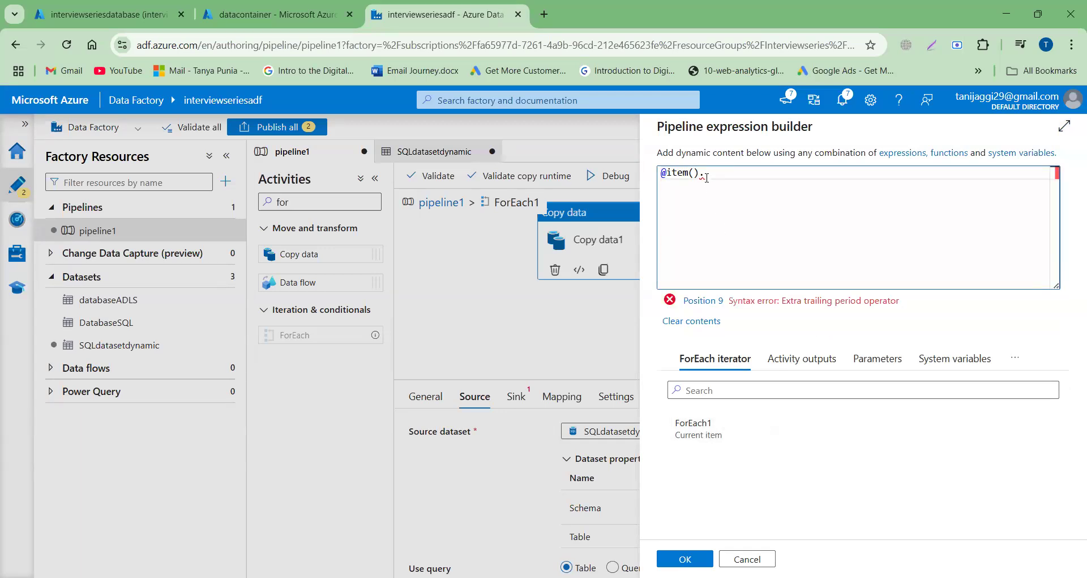
type("Tabl")
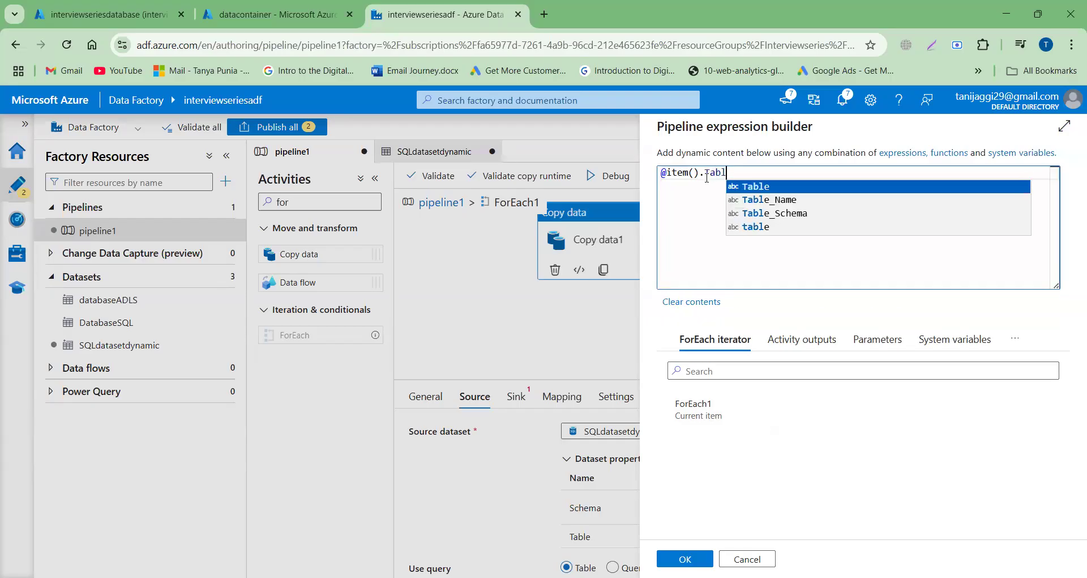
type("e_")
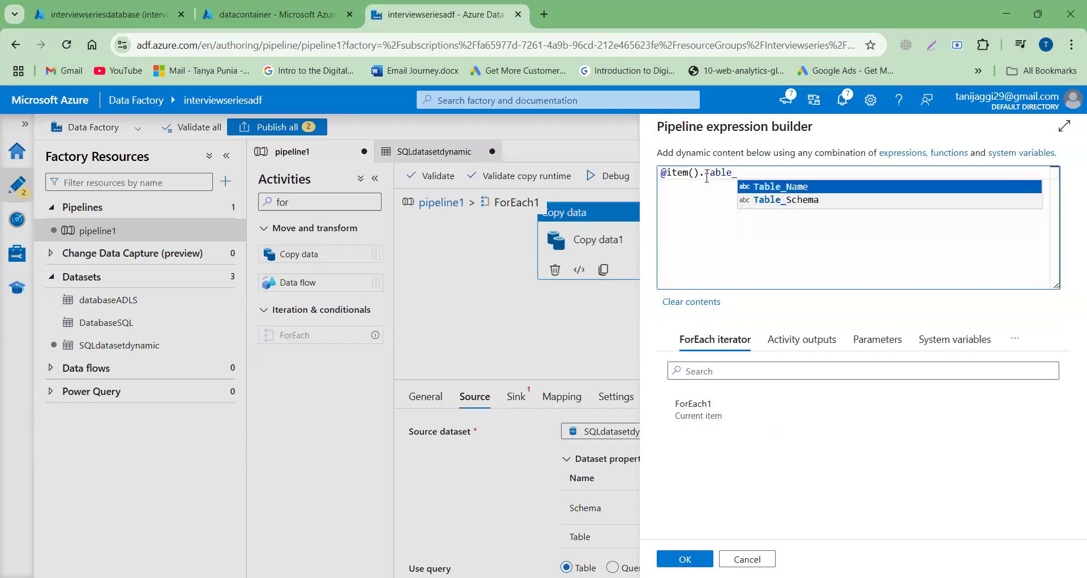
left_click(760, 198)
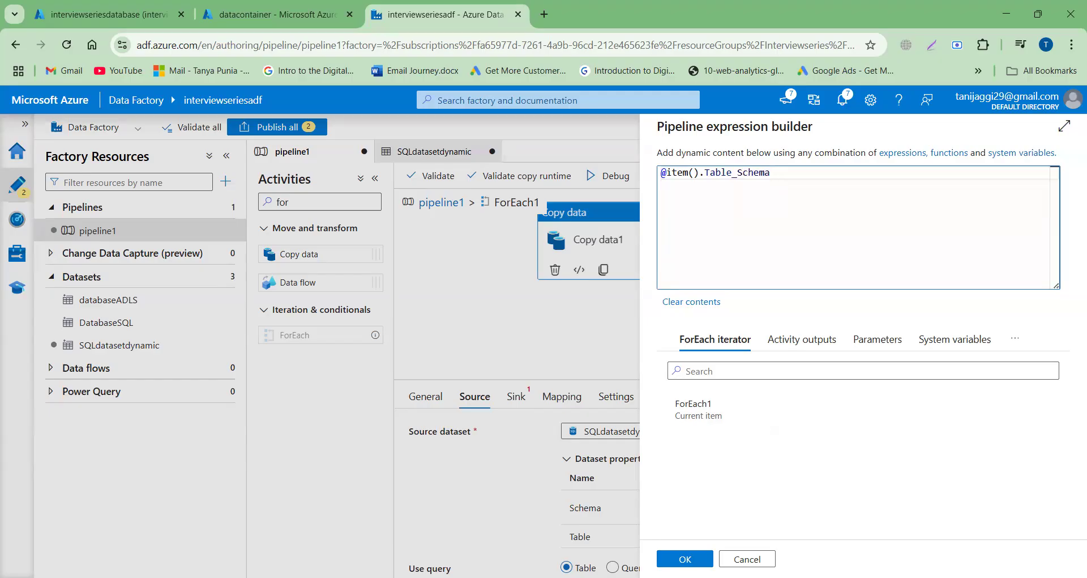
left_click(686, 559)
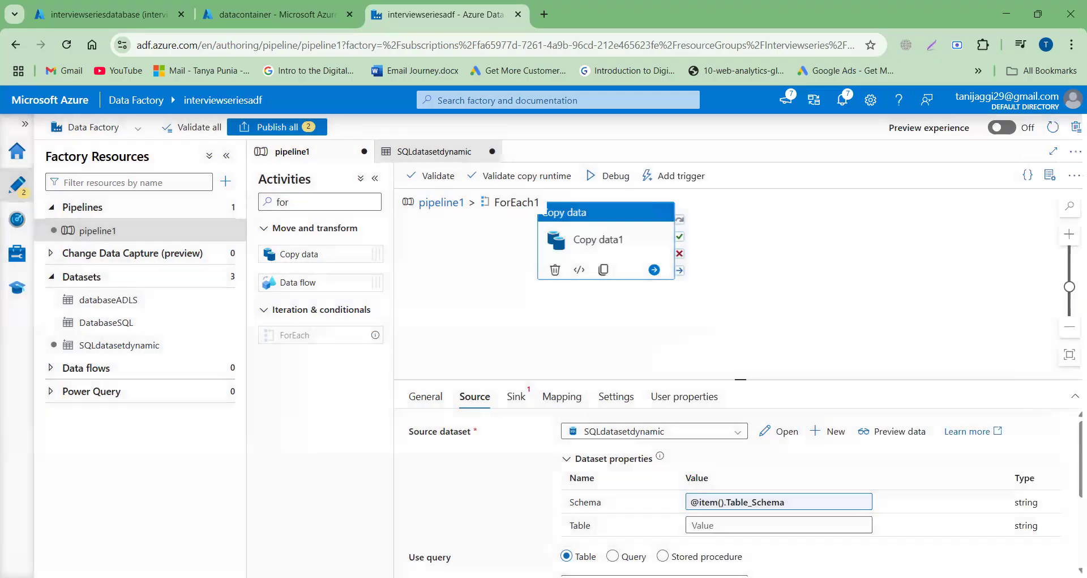
left_click(733, 524)
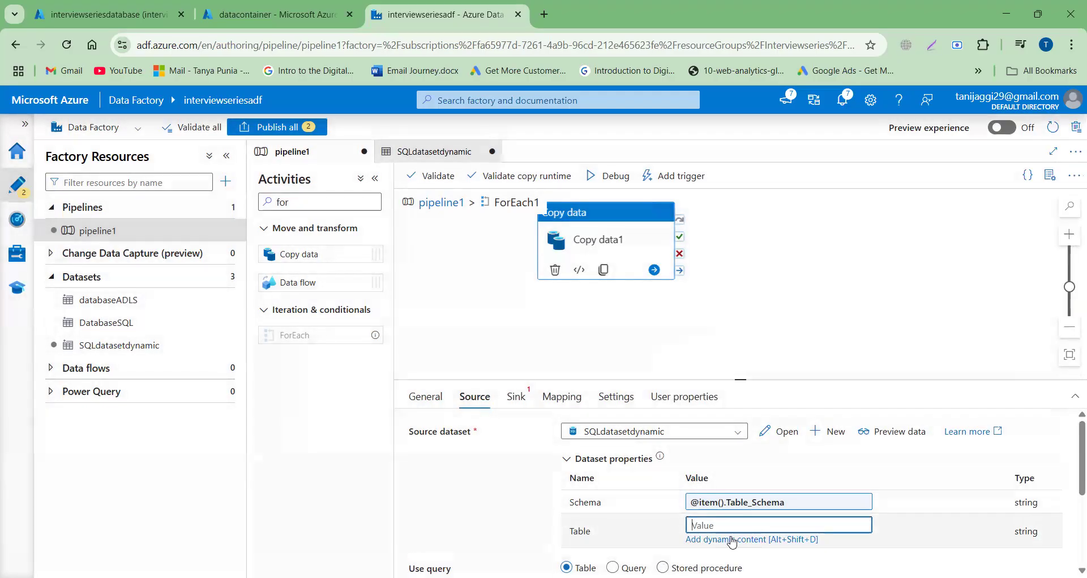
left_click(732, 539)
left_click(698, 409)
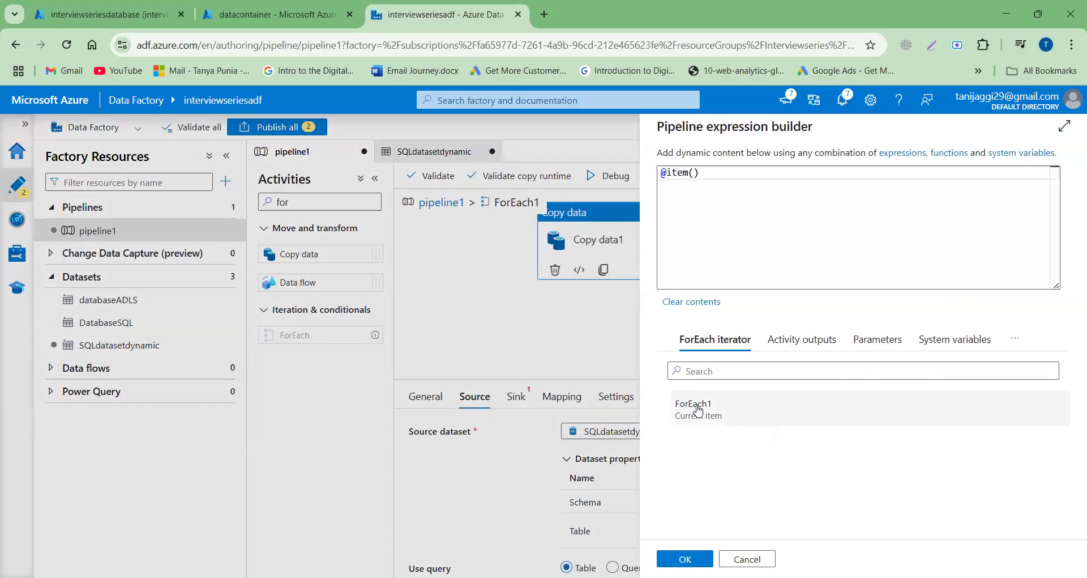
type(".T")
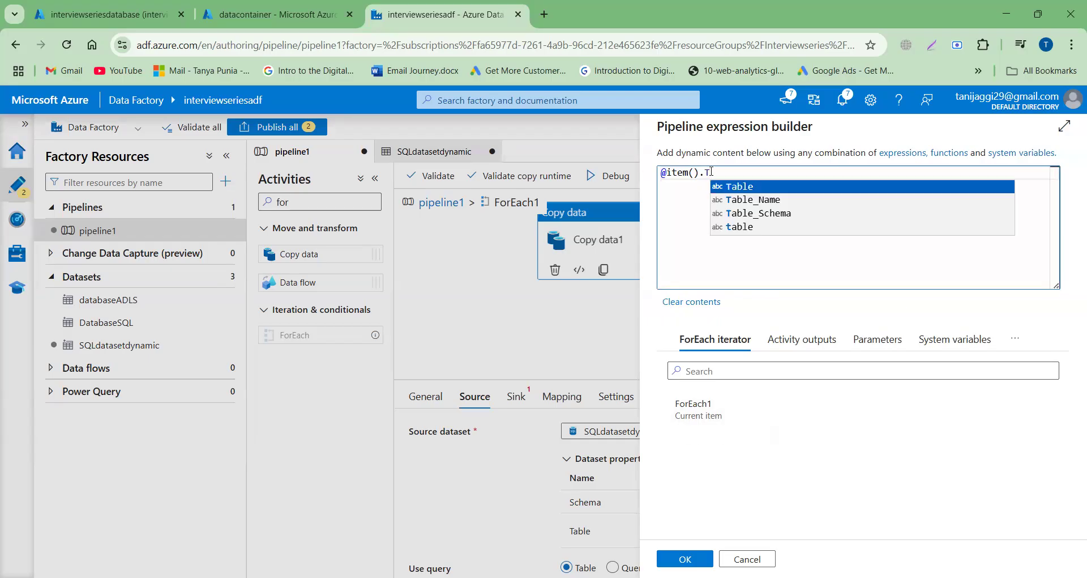
left_click(744, 204)
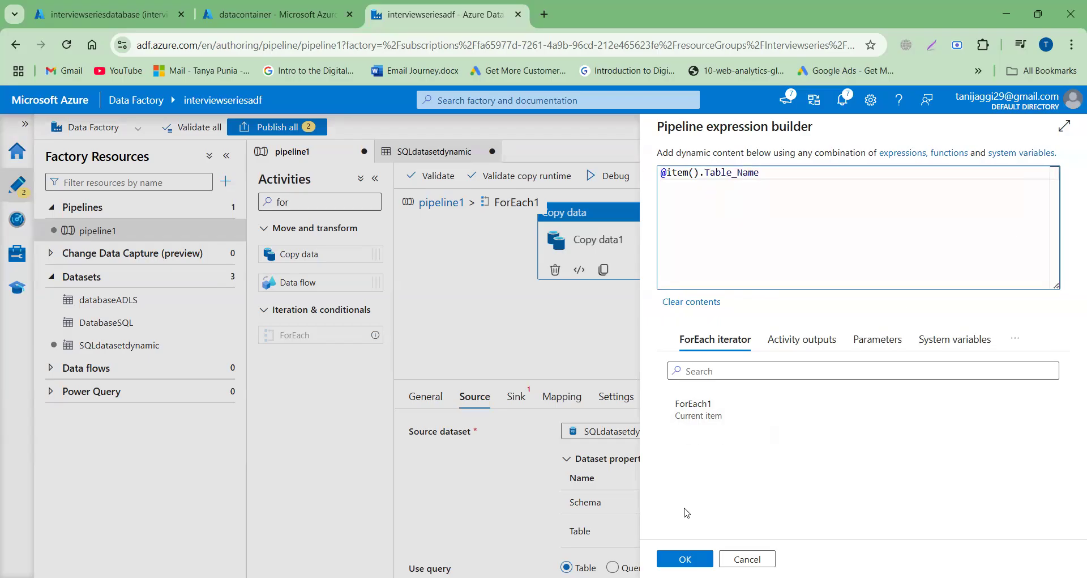
left_click(686, 559)
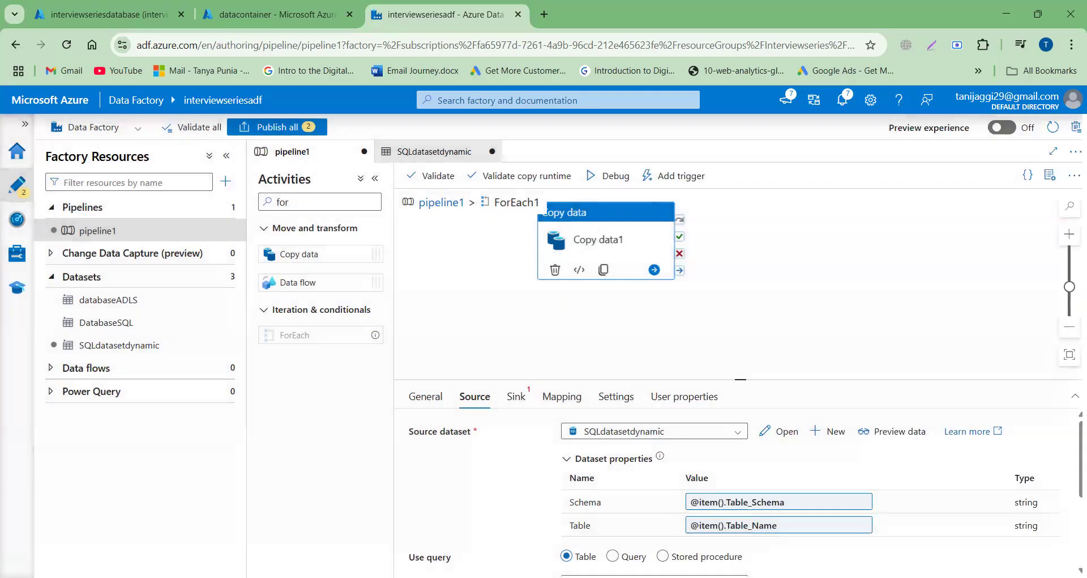
Set the Copy data activity's sink dataset to databaseADLS and start a debug run of pipeline1.
left_click(516, 397)
left_click(738, 432)
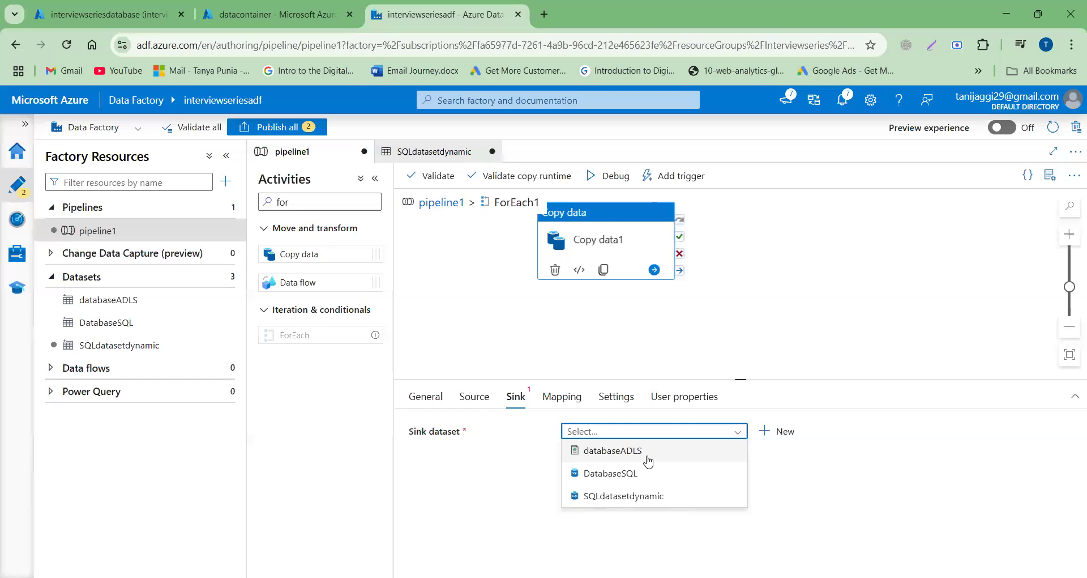
left_click(649, 453)
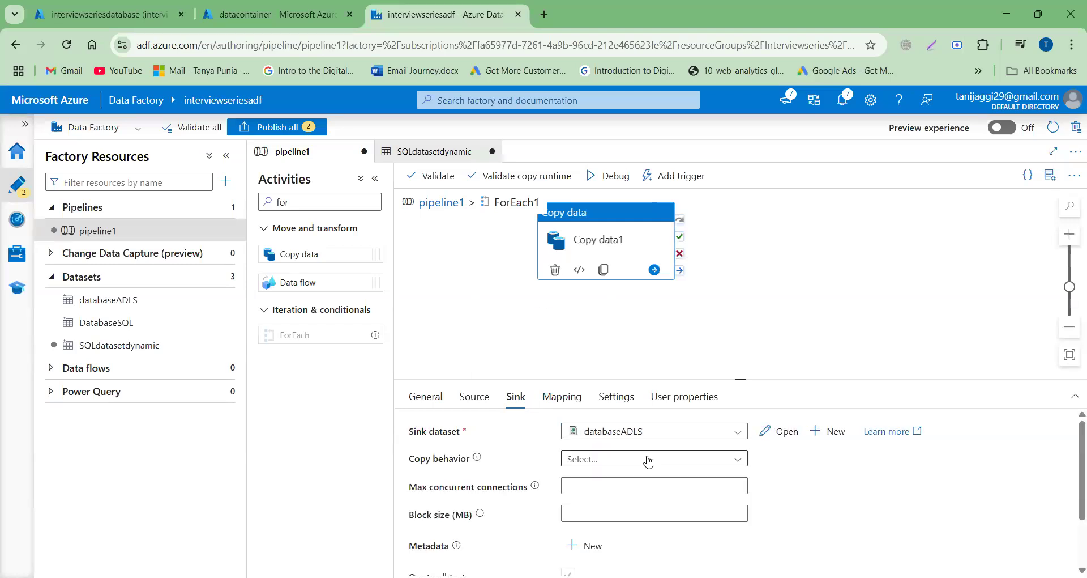
left_click(601, 182)
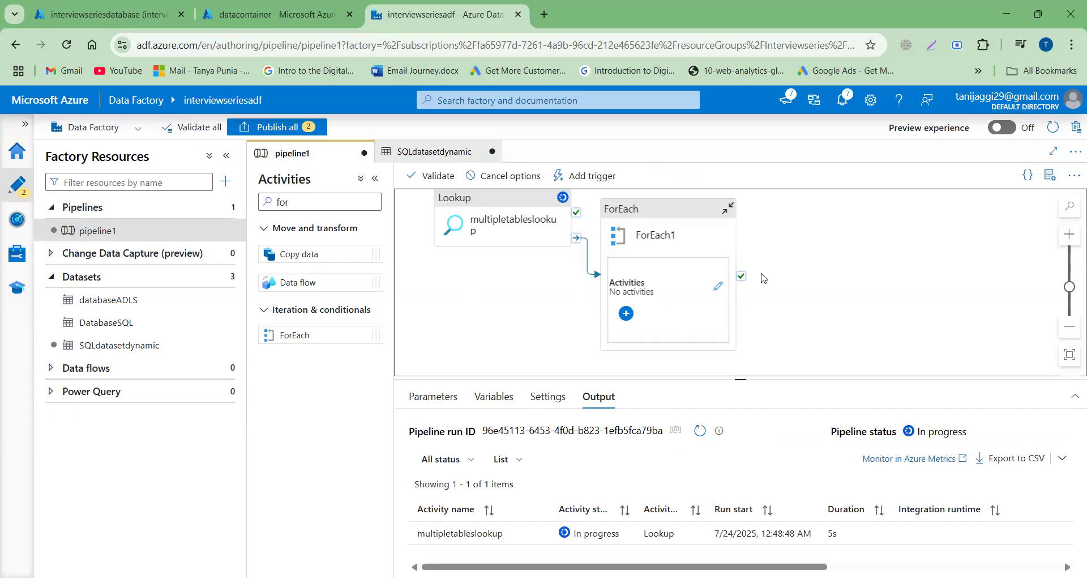
Refresh the debug run's output repeatedly and check the statuses of the Lookup, ForEach and Copy data activities.
left_click(701, 433)
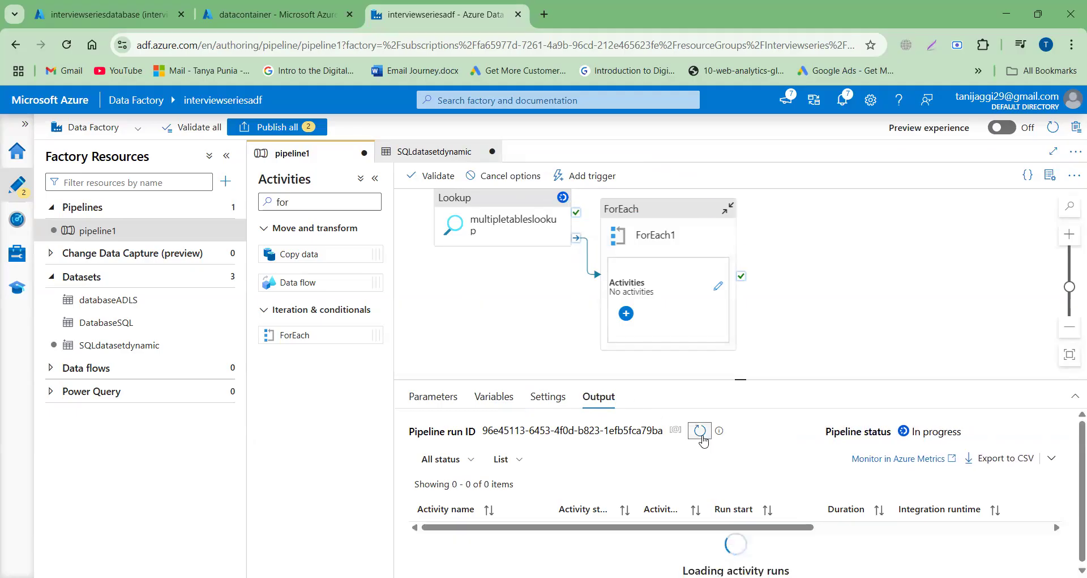
scroll(701, 437, "down", 1)
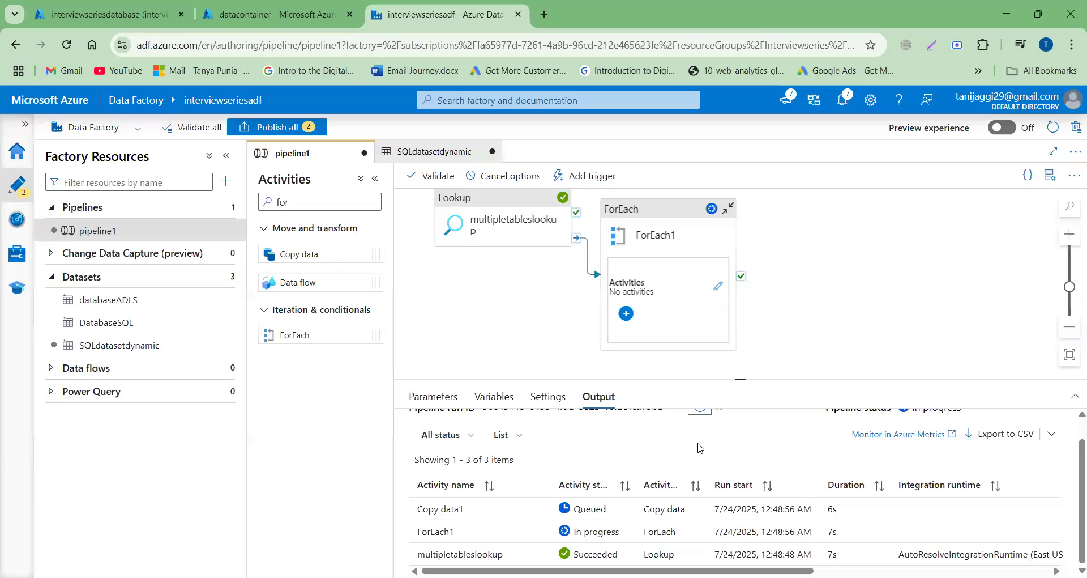
scroll(700, 448, "up", 2)
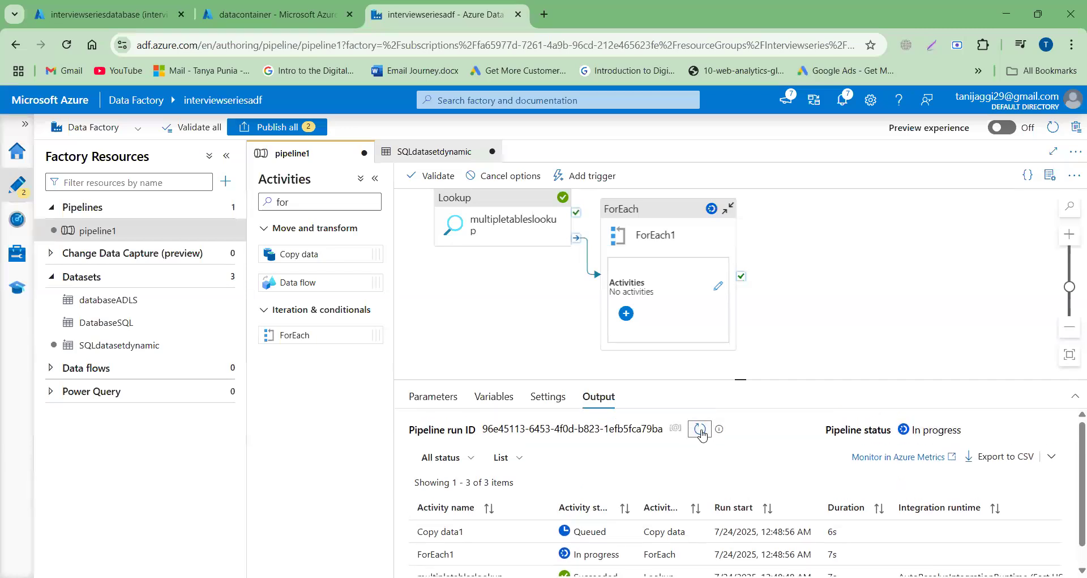
left_click(701, 431)
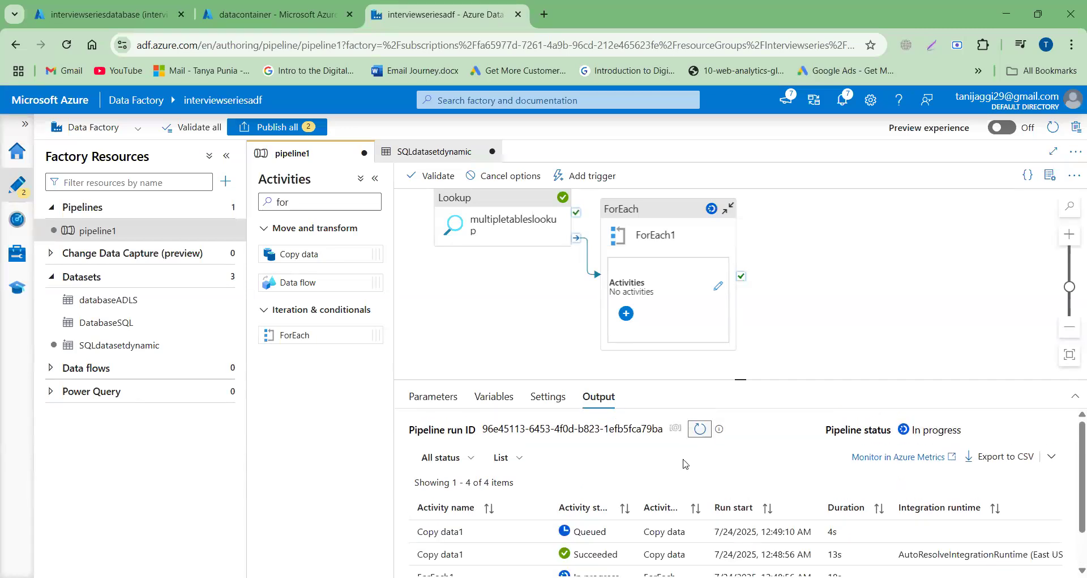
scroll(667, 477, "down", 1)
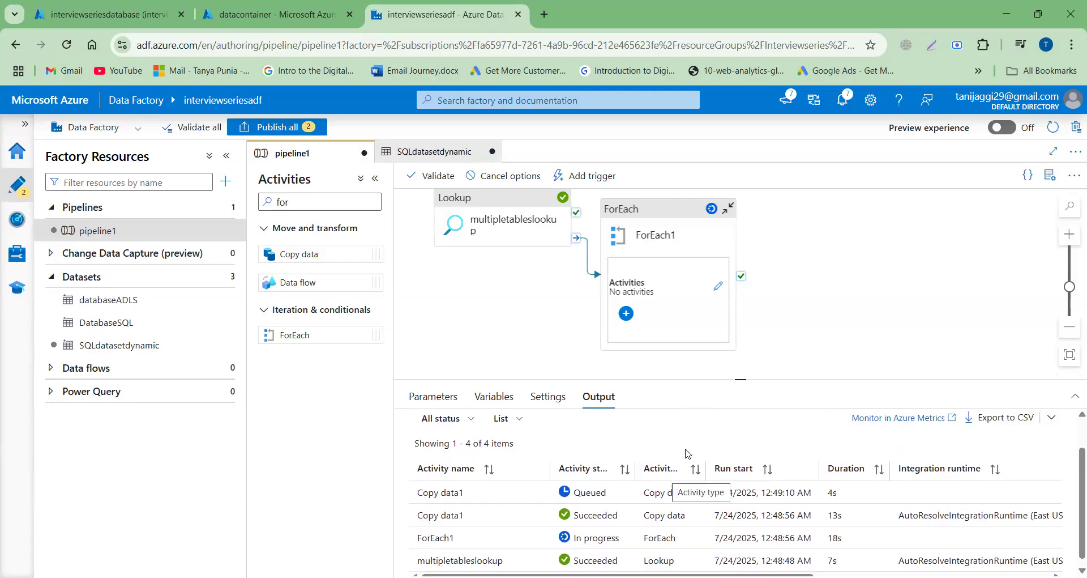
scroll(685, 452, "up", 1)
left_click(700, 432)
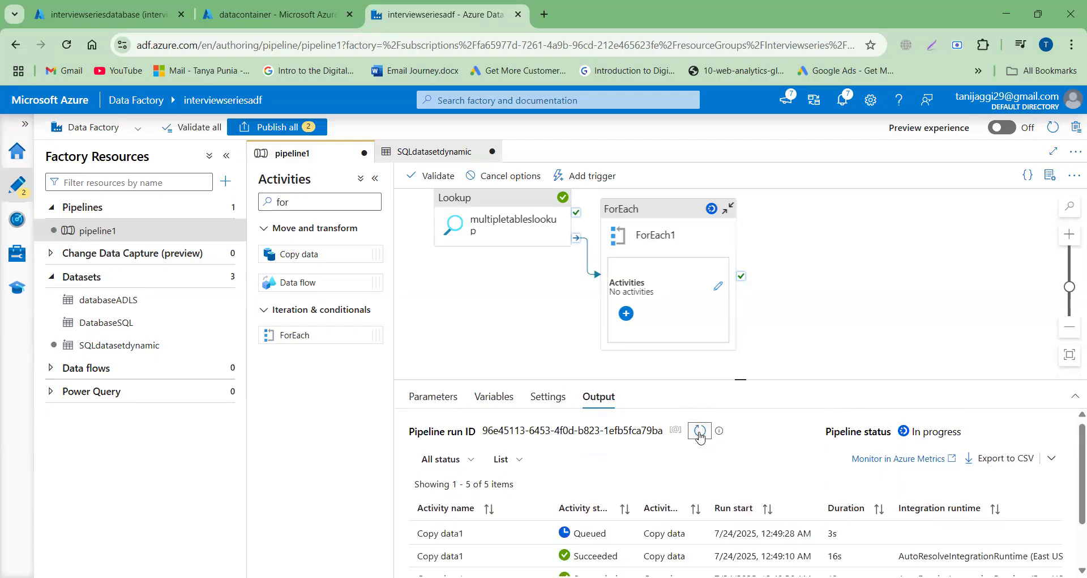
scroll(700, 434, "down", 1)
scroll(700, 434, "up", 1)
left_click(700, 432)
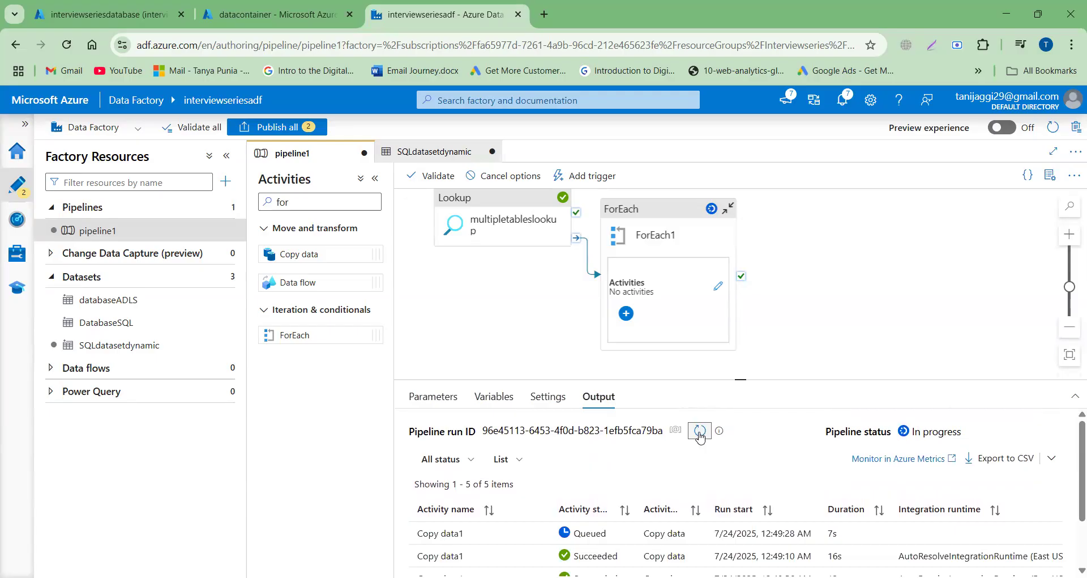
left_click(700, 433)
scroll(666, 493, "down", 1)
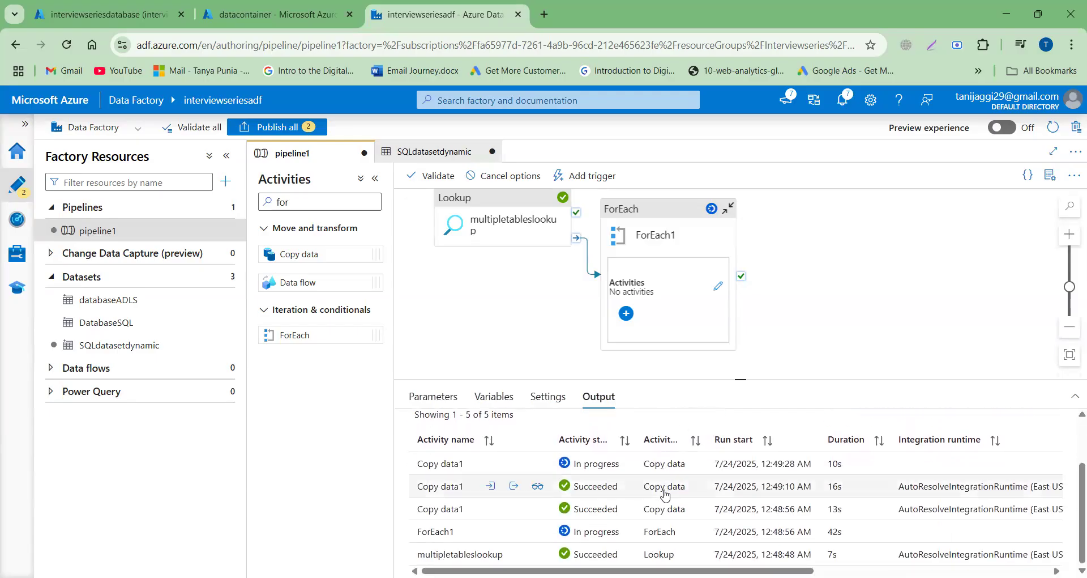
scroll(666, 494, "up", 1)
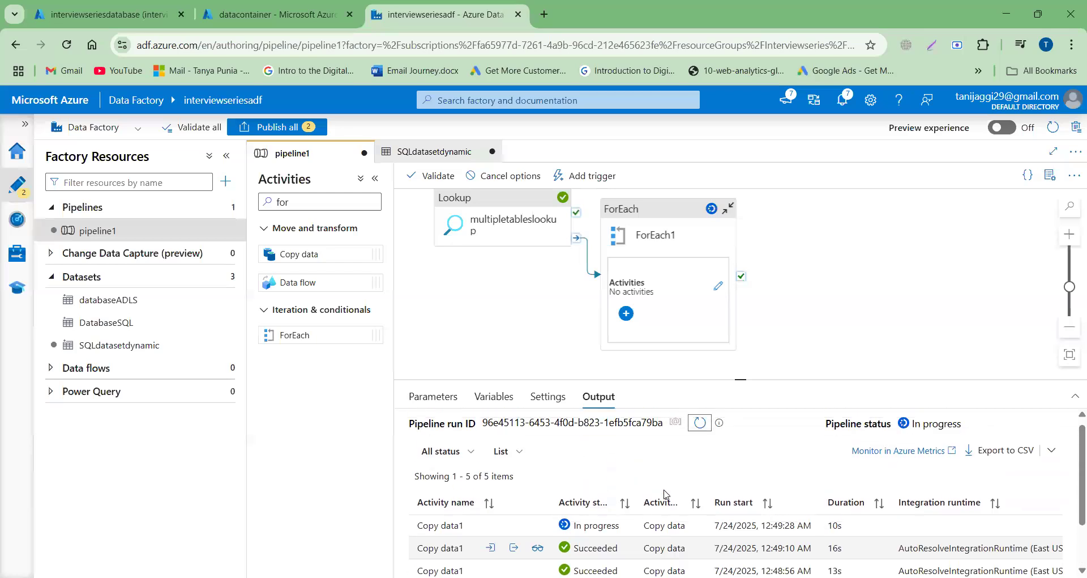
left_click(702, 426)
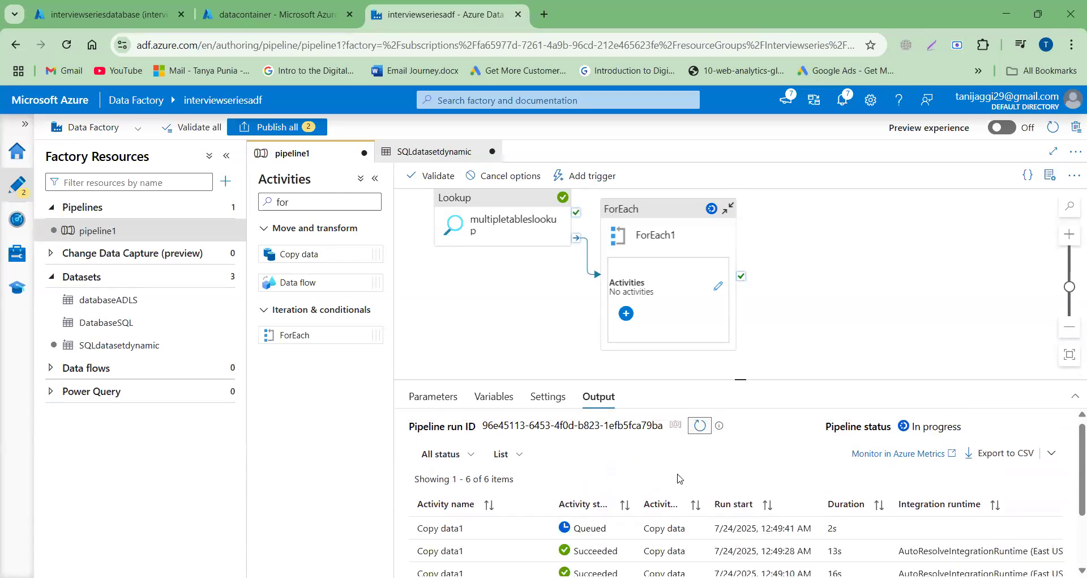
scroll(680, 477, "down", 1)
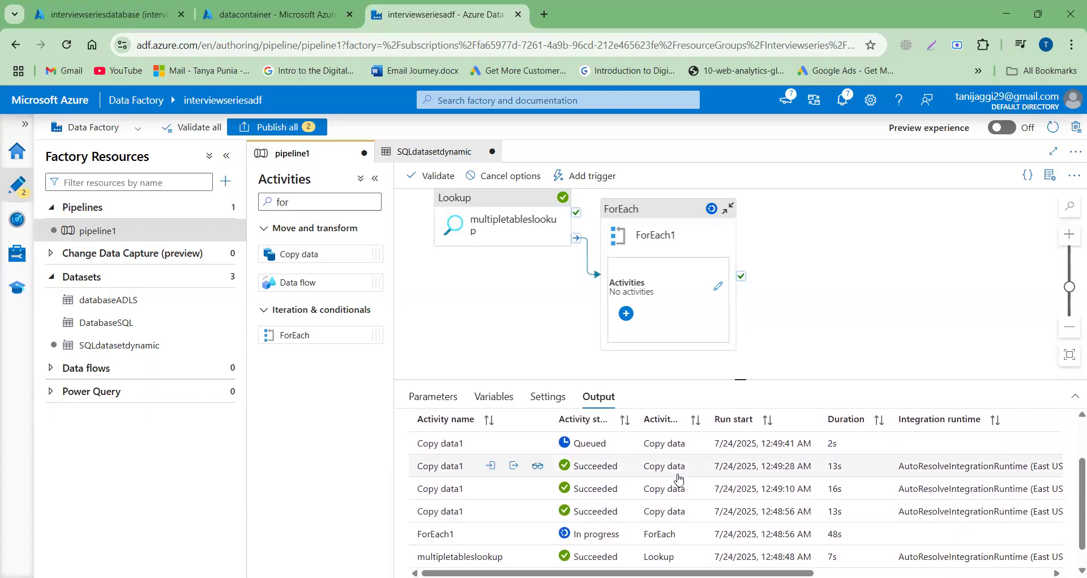
scroll(710, 435, "up", 1)
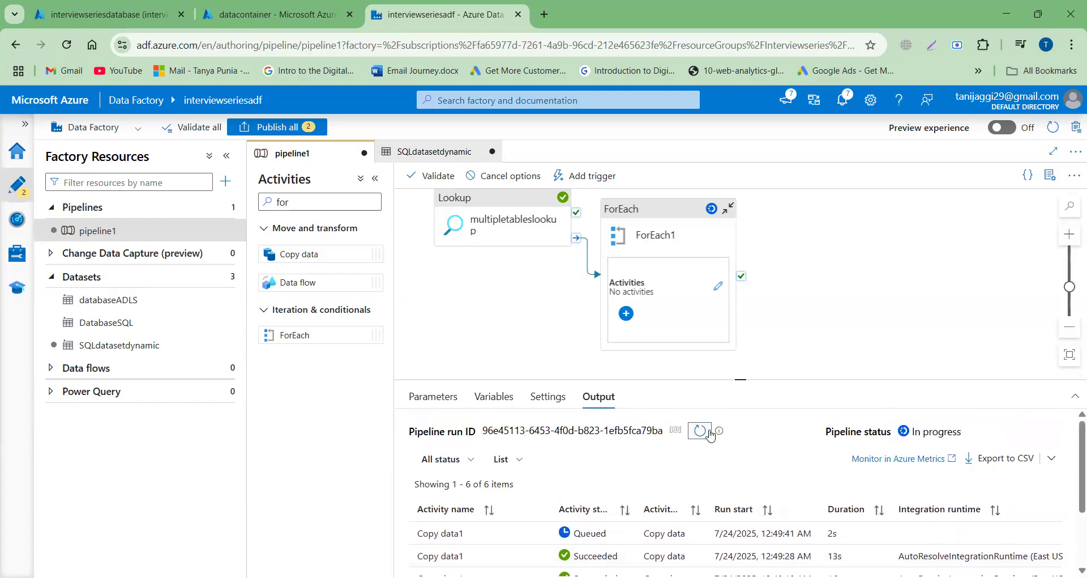
left_click(710, 433)
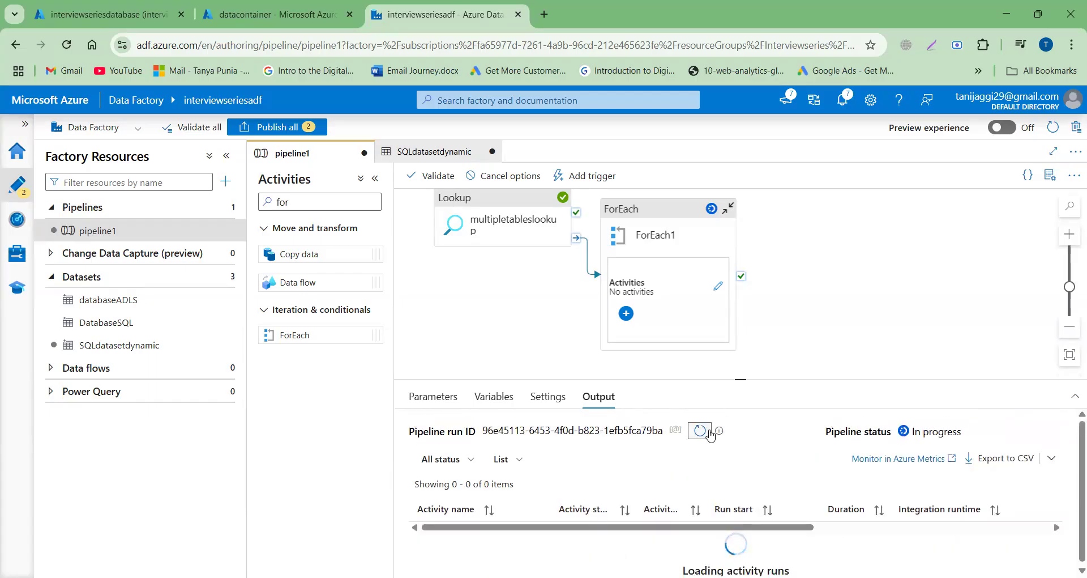
scroll(644, 512, "down", 2)
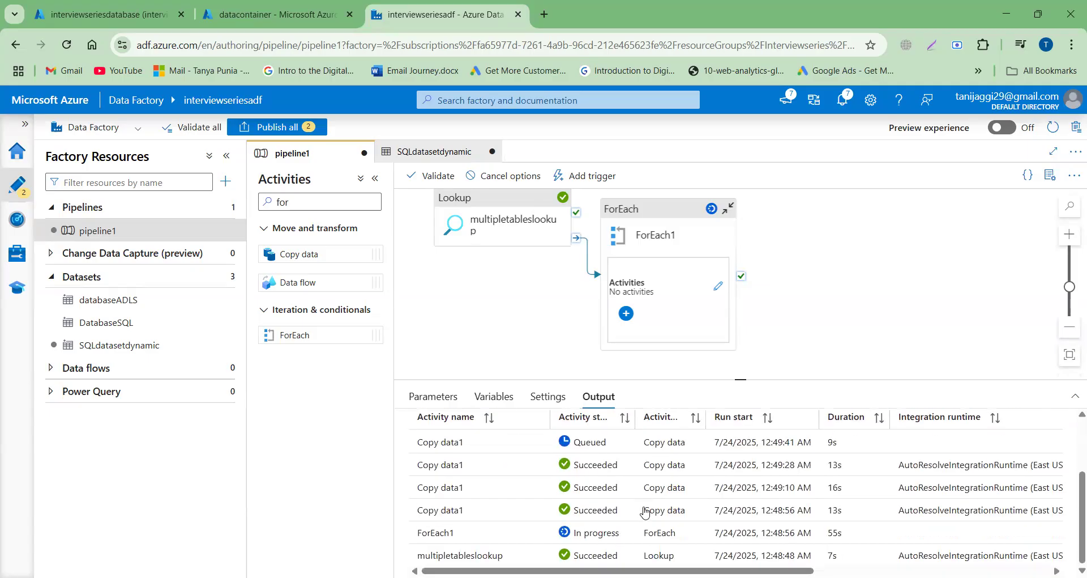
scroll(644, 513, "up", 2)
left_click(701, 432)
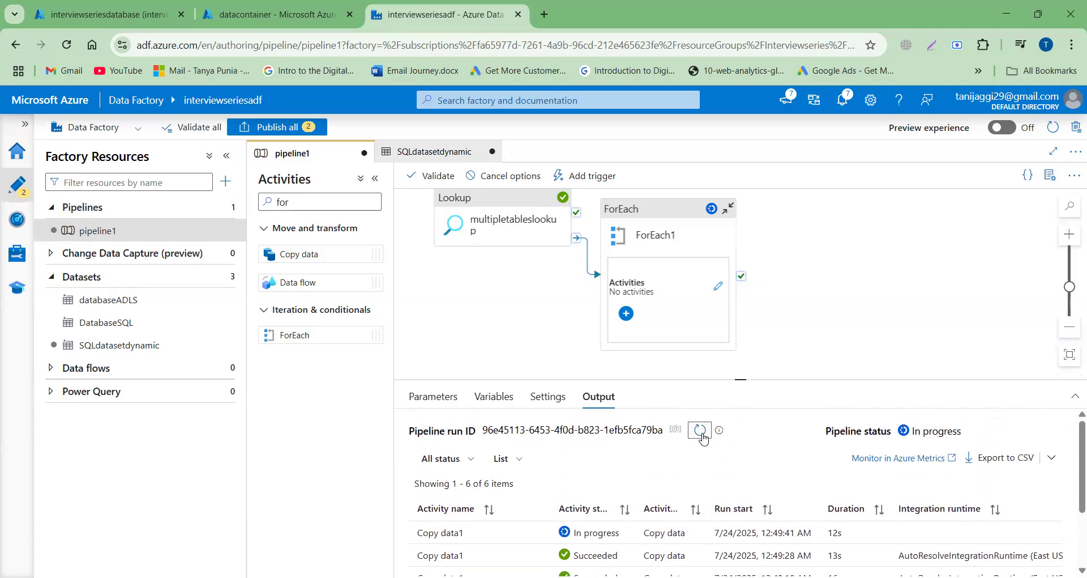
left_click(701, 432)
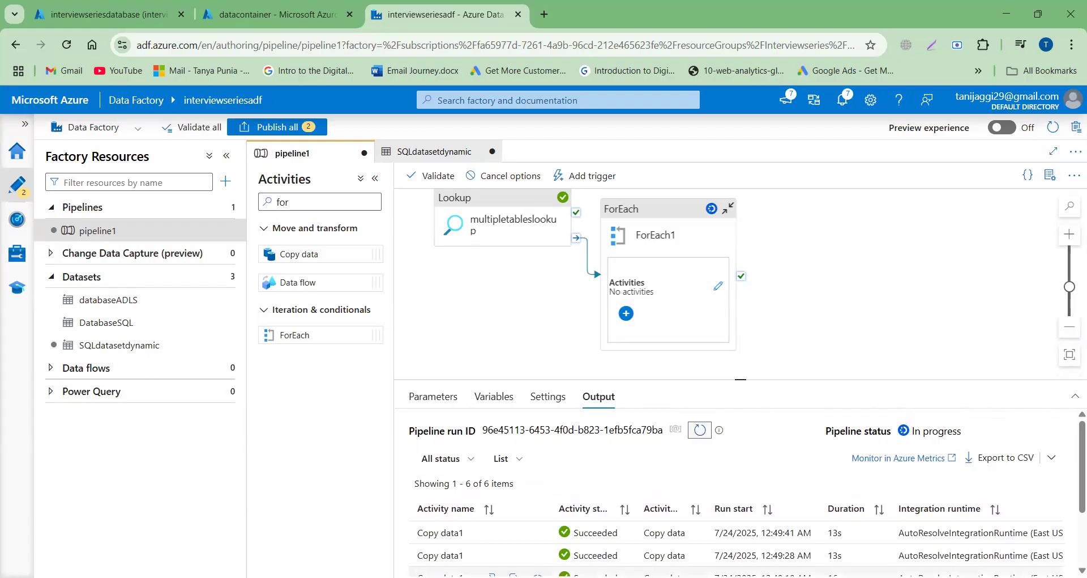
scroll(702, 509, "down", 1)
scroll(702, 509, "up", 1)
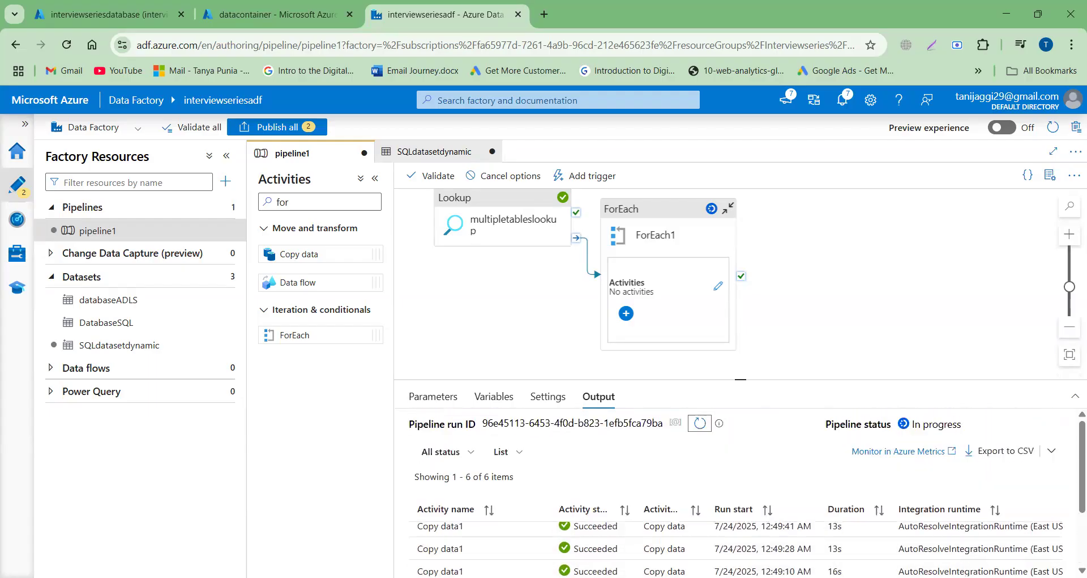
left_click(701, 431)
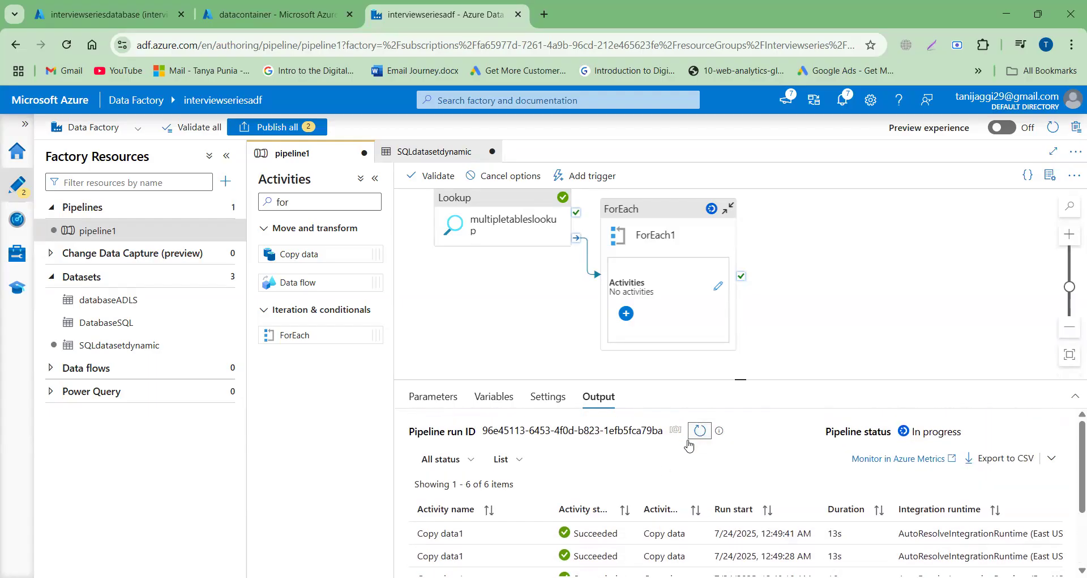
scroll(654, 467, "down", 2)
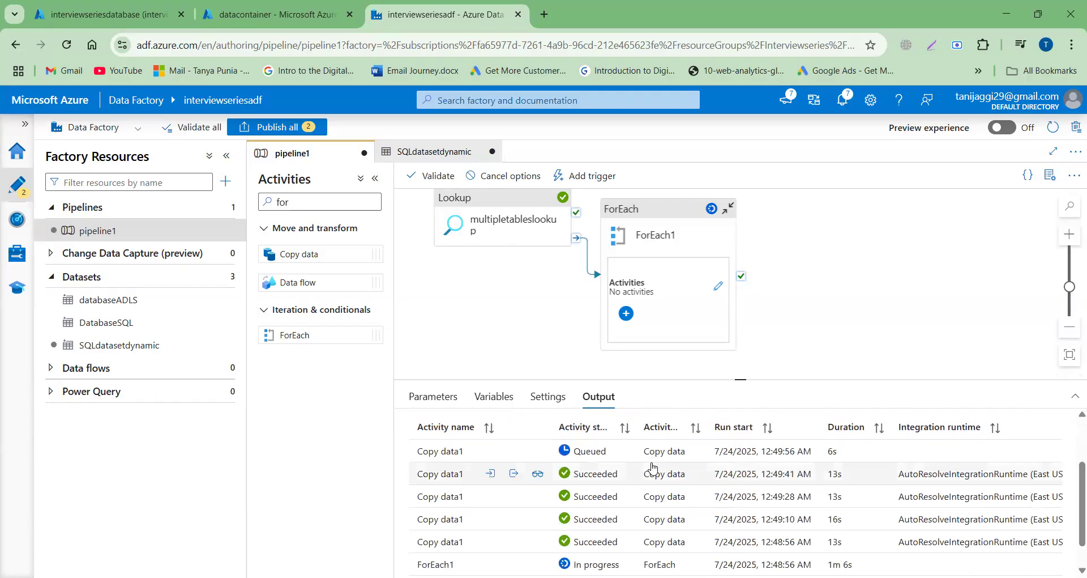
scroll(653, 468, "down", 1)
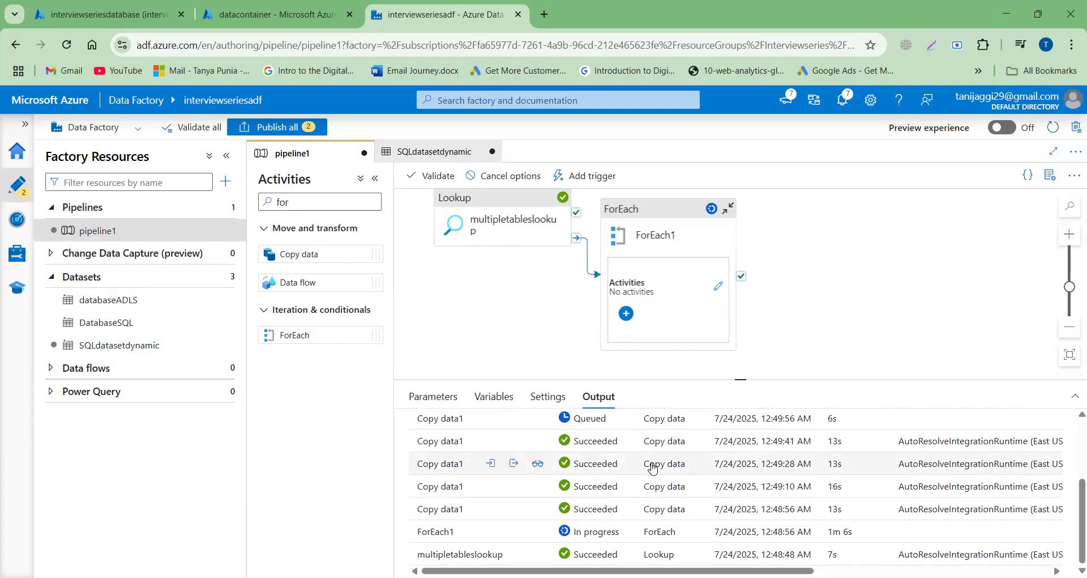
scroll(652, 467, "up", 3)
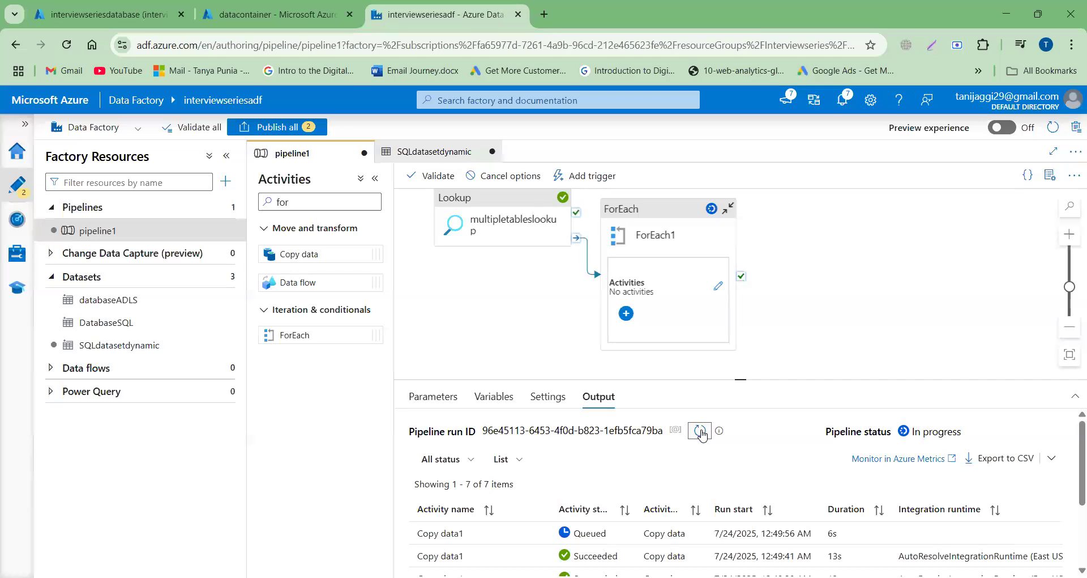
left_click(700, 431)
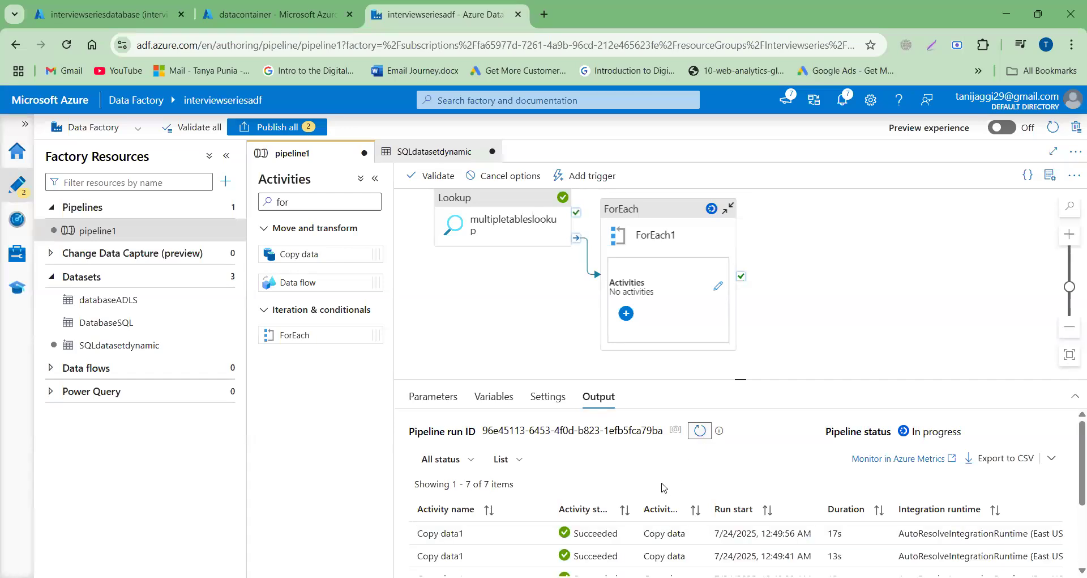
scroll(656, 453, "down", 2)
scroll(655, 422, "up", 2)
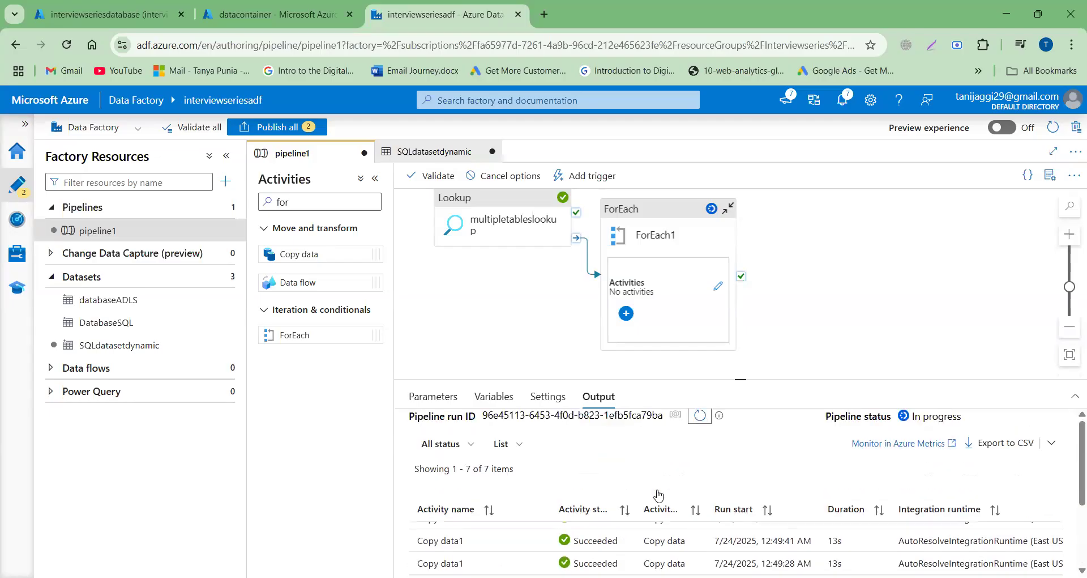
left_click(700, 431)
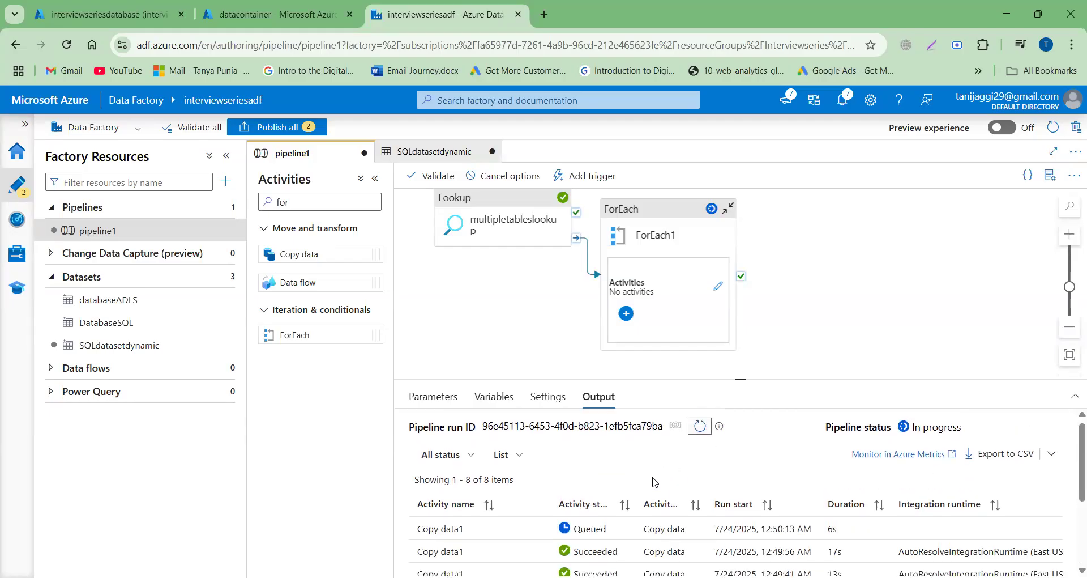
scroll(654, 482, "down", 3)
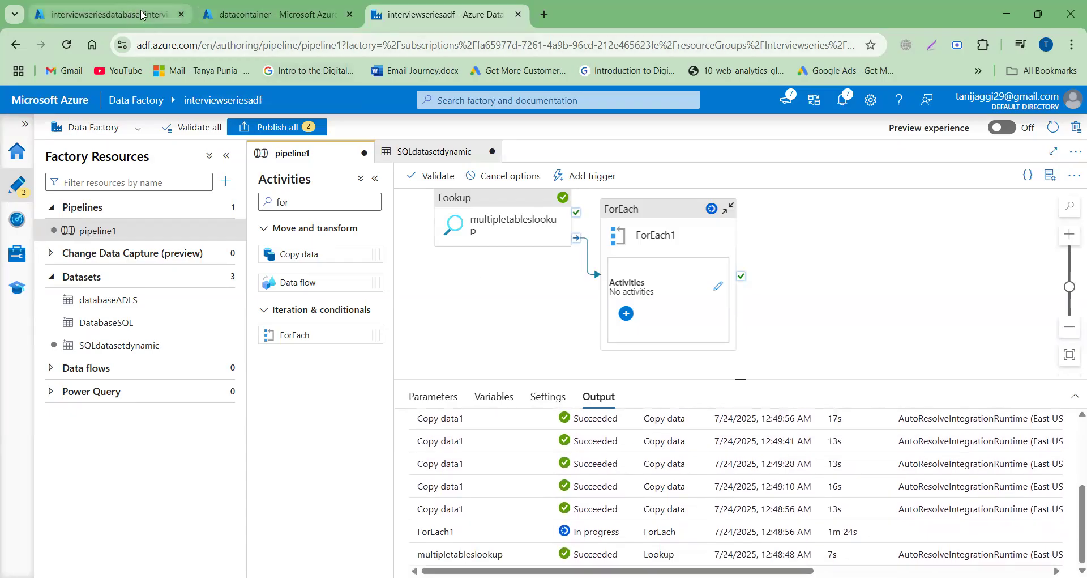
Switch to the datacontainer storage page in the Azure portal and open the outputdata folder to inspect the copied files.
left_click(260, 17)
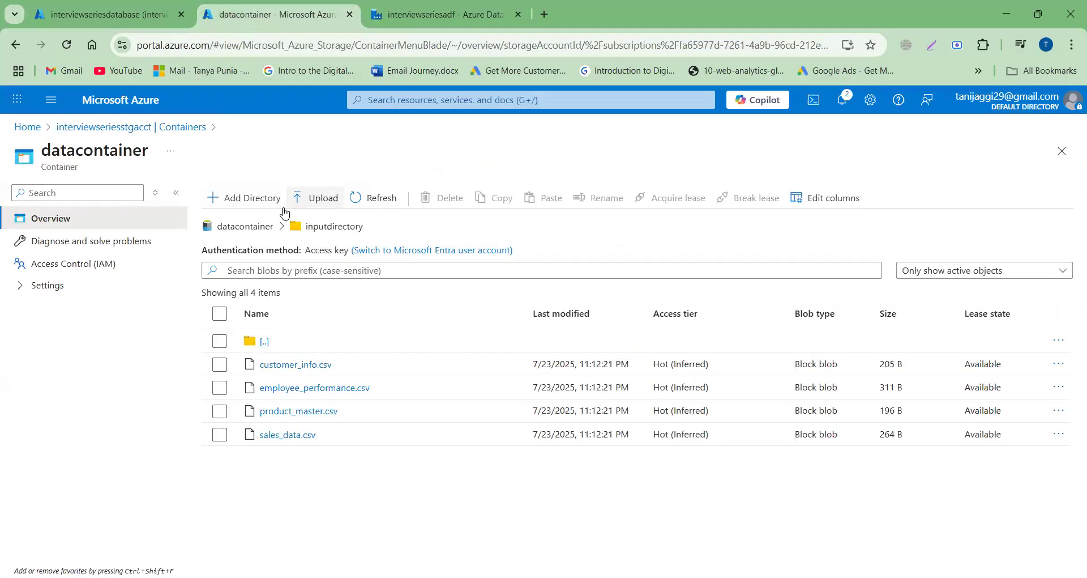
left_click(246, 228)
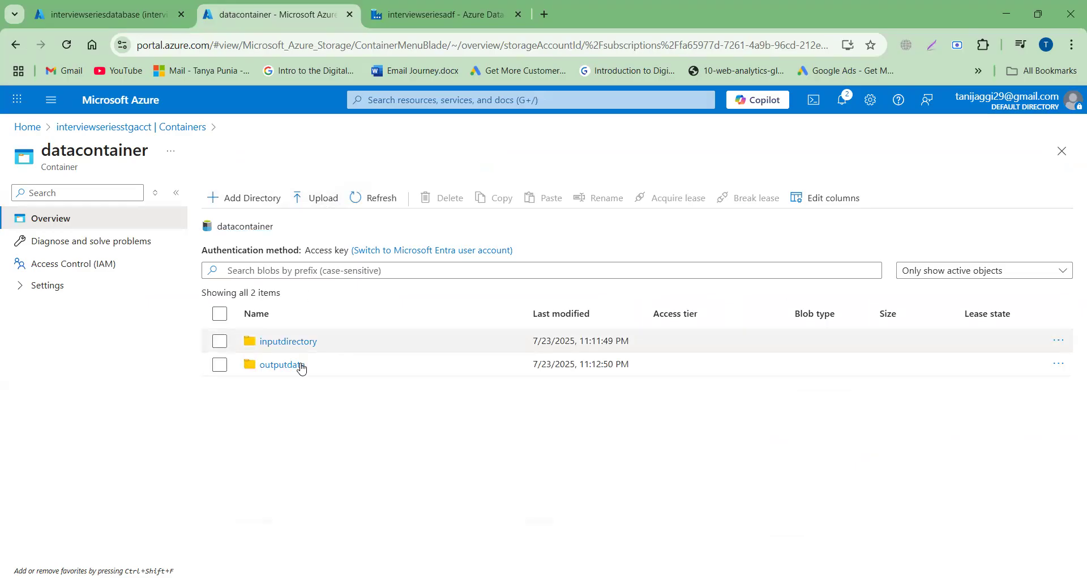
left_click(291, 371)
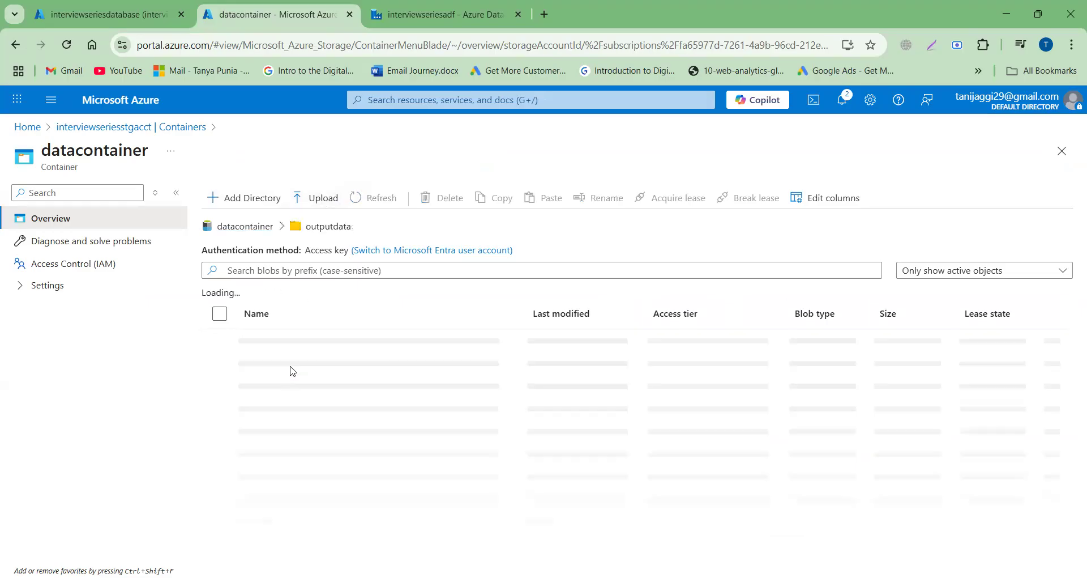